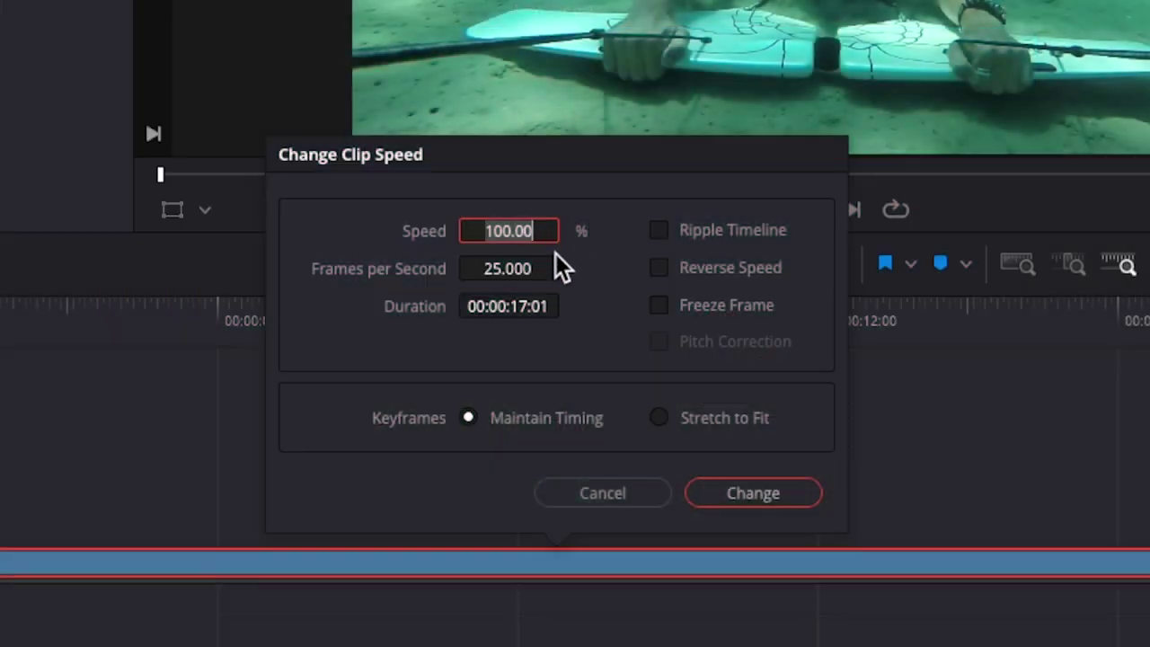
Slow the underwater clip to 50% speed, also via the retime menu's Change Speed > 50%, and play it.
type("50")
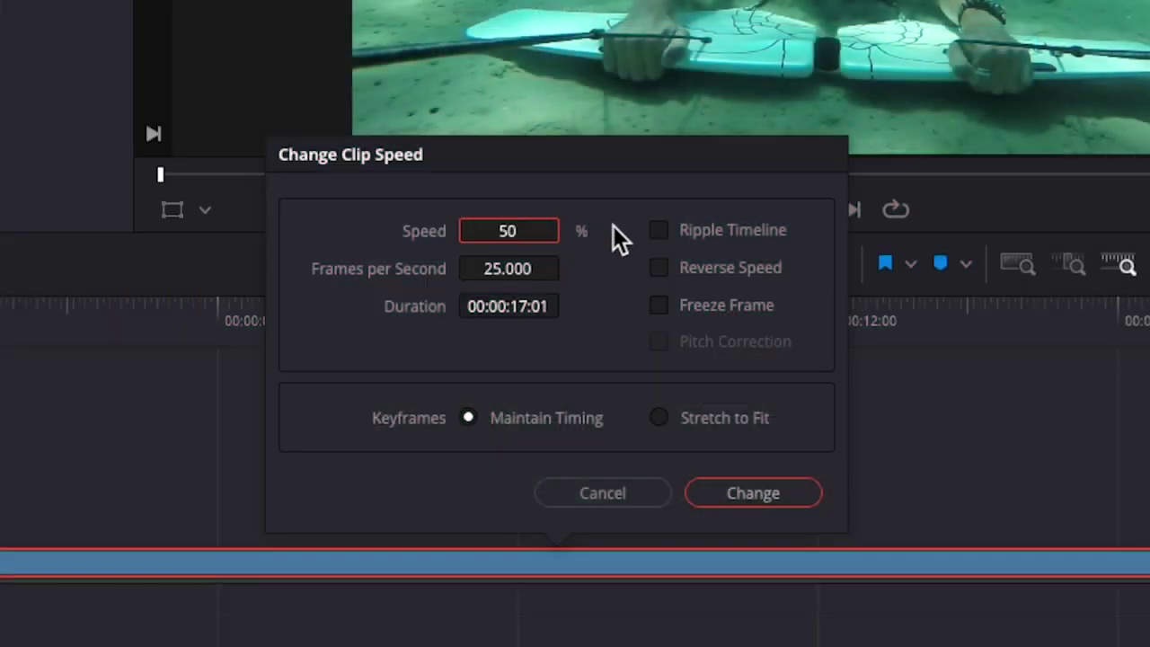
key("Return")
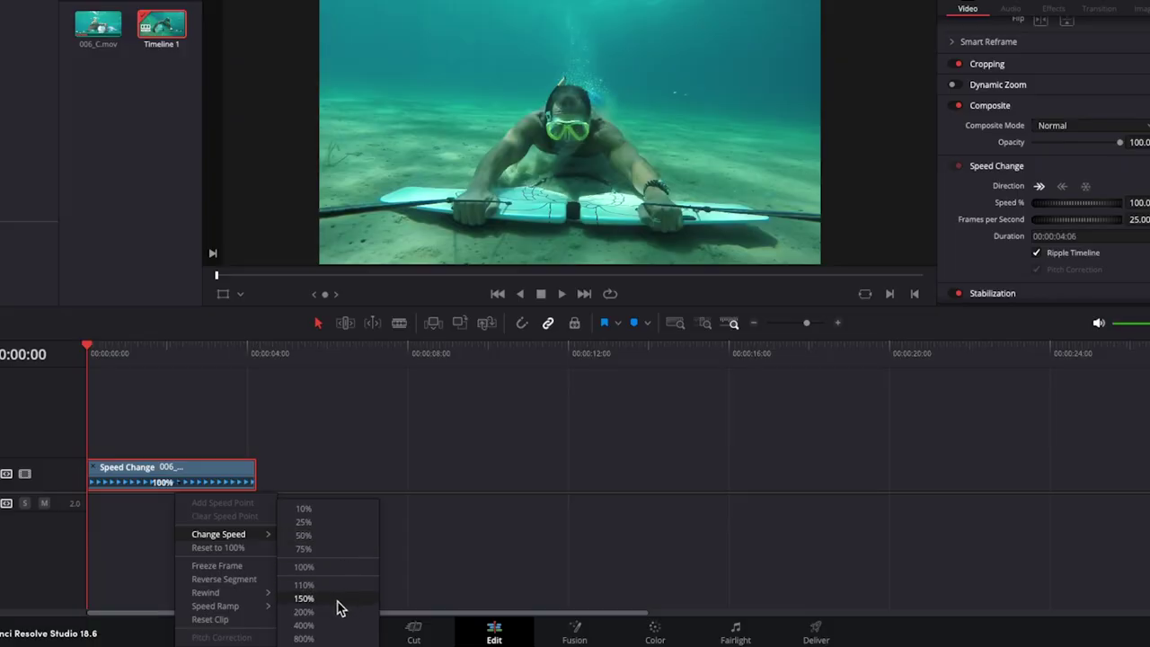
left_click(326, 535)
key("space")
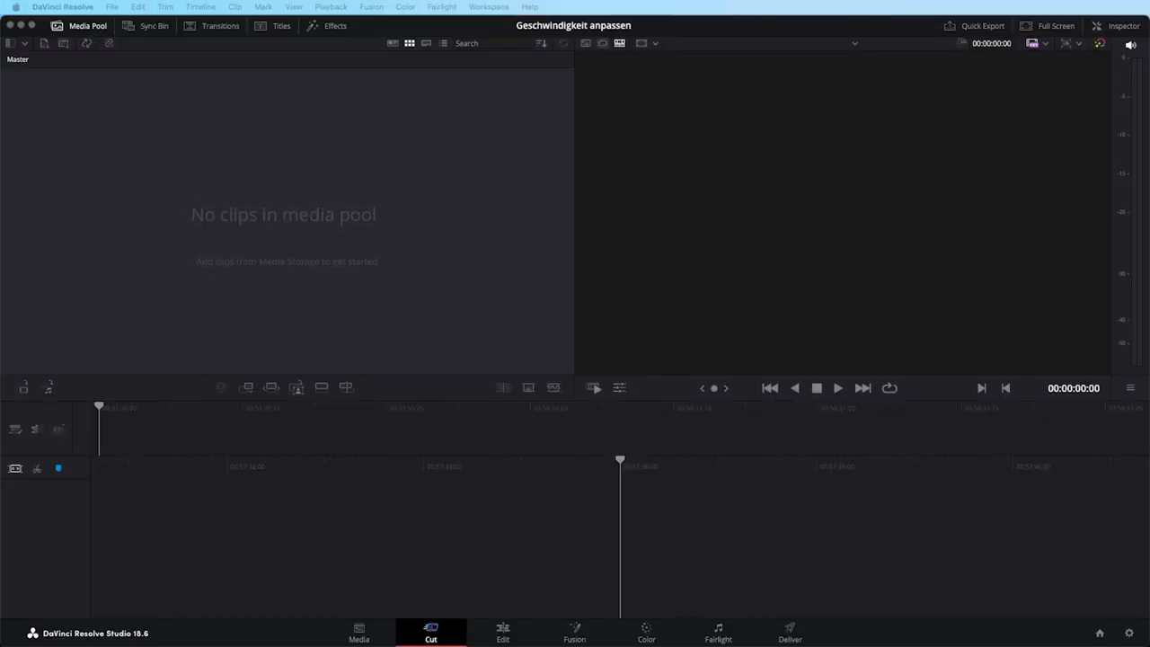
Import 006_C.mov into the media pool, keeping the project frame rate unchanged.
left_click_drag(853, 193, 182, 147)
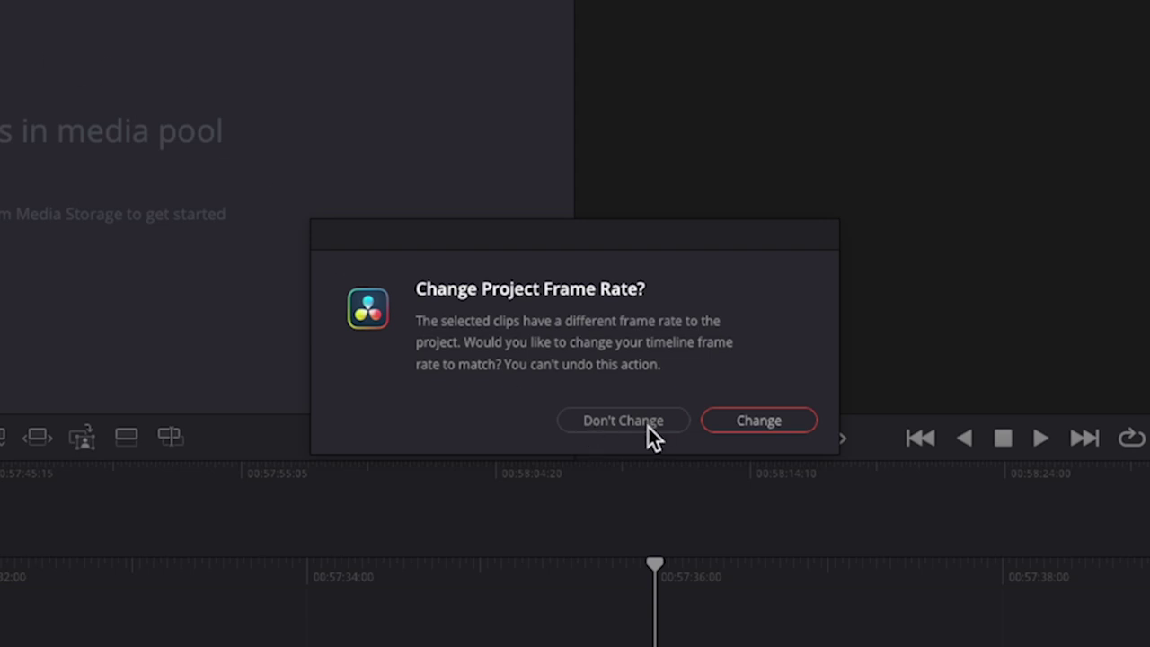
left_click(641, 420)
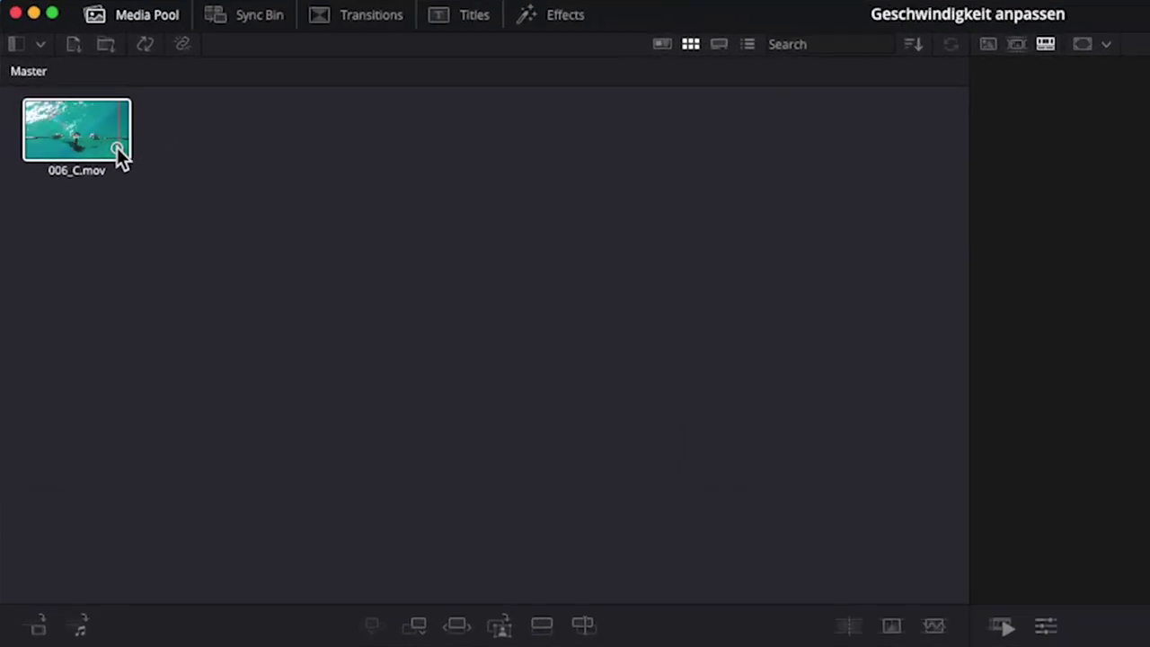
mouse_move(117, 148)
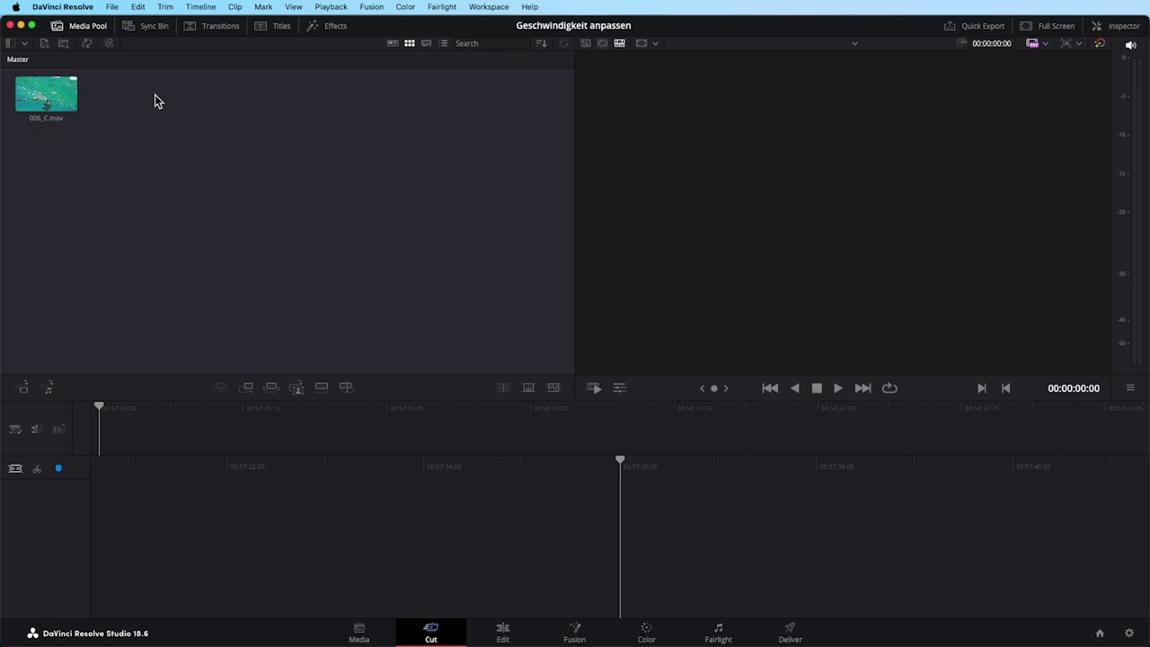
left_click(113, 7)
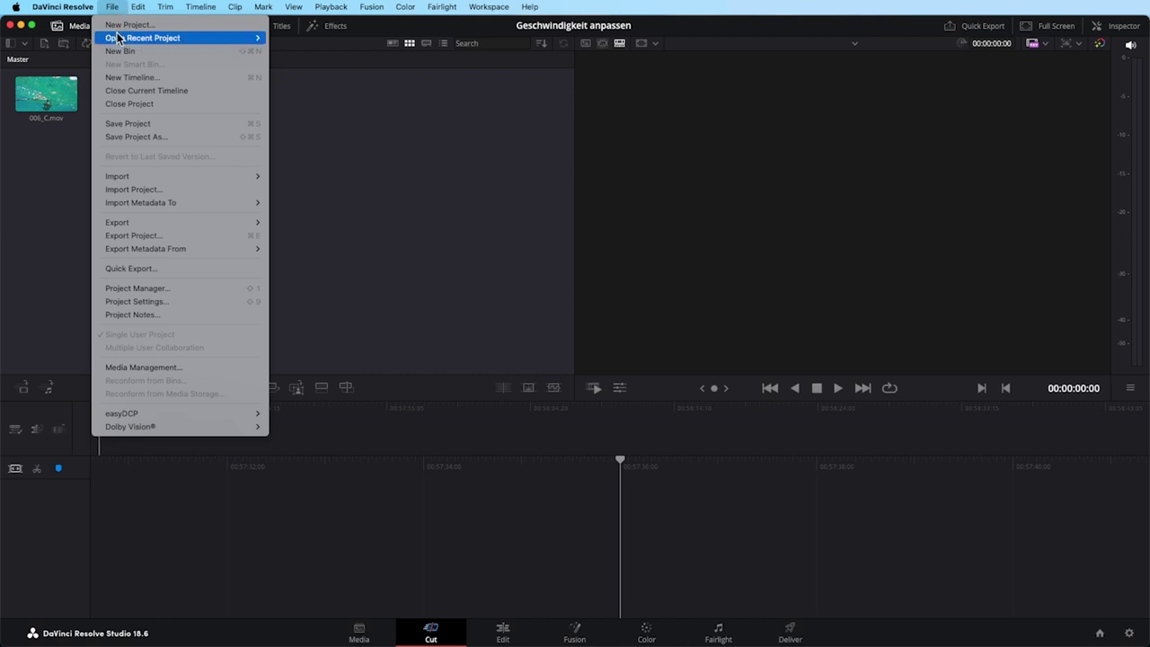
left_click(153, 304)
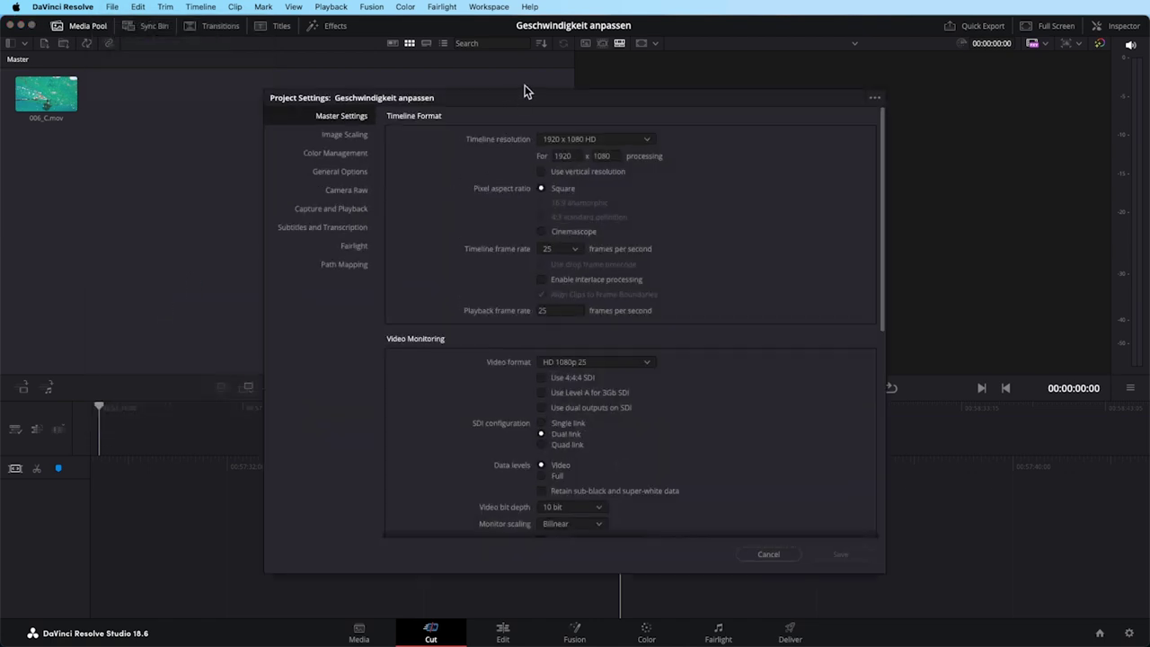
left_click_drag(523, 97, 406, 49)
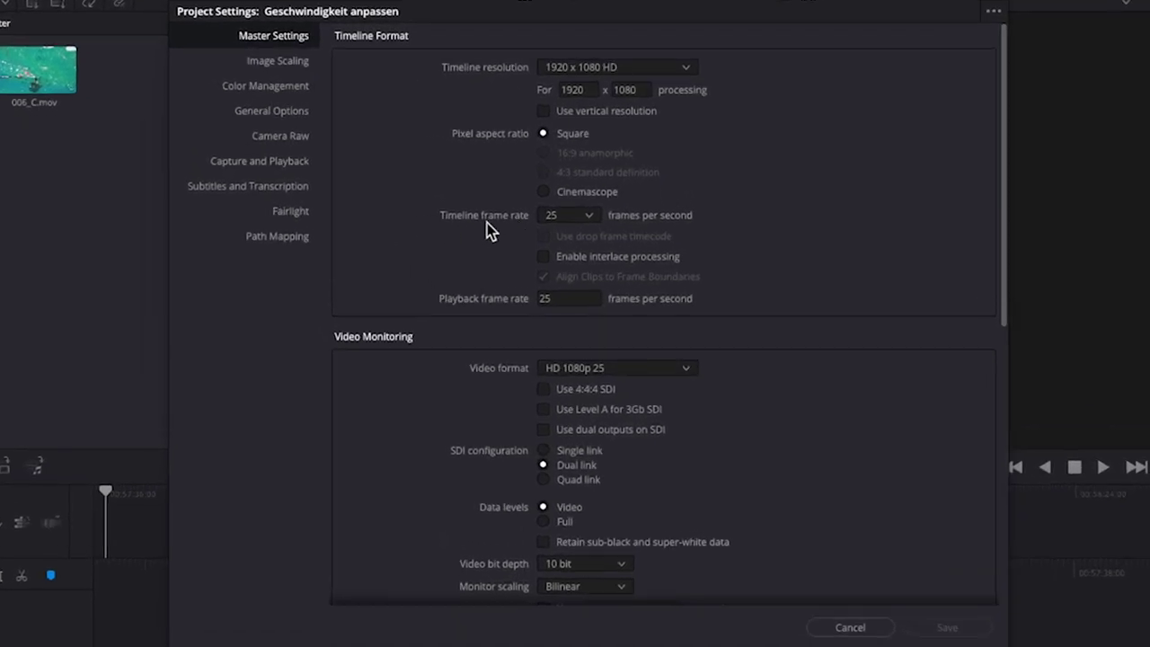
left_click(850, 627)
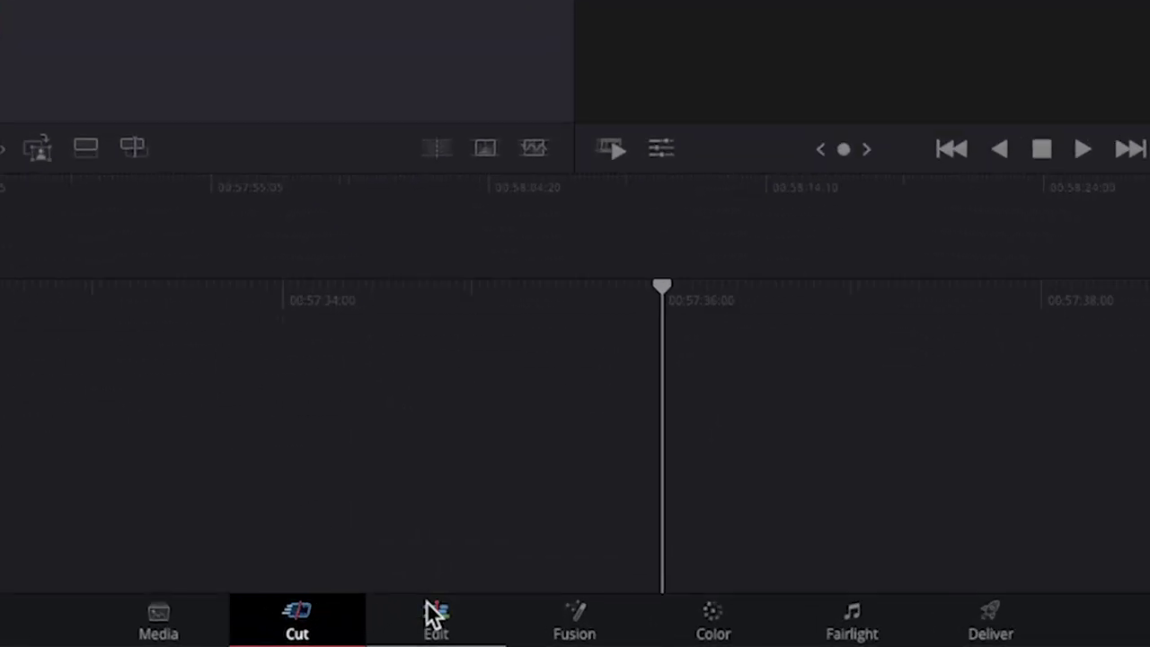
Place 006_C.mov on a new Timeline 1 in the Edit page, then play it back from the start.
left_click(434, 616)
left_click_drag(158, 96, 137, 514)
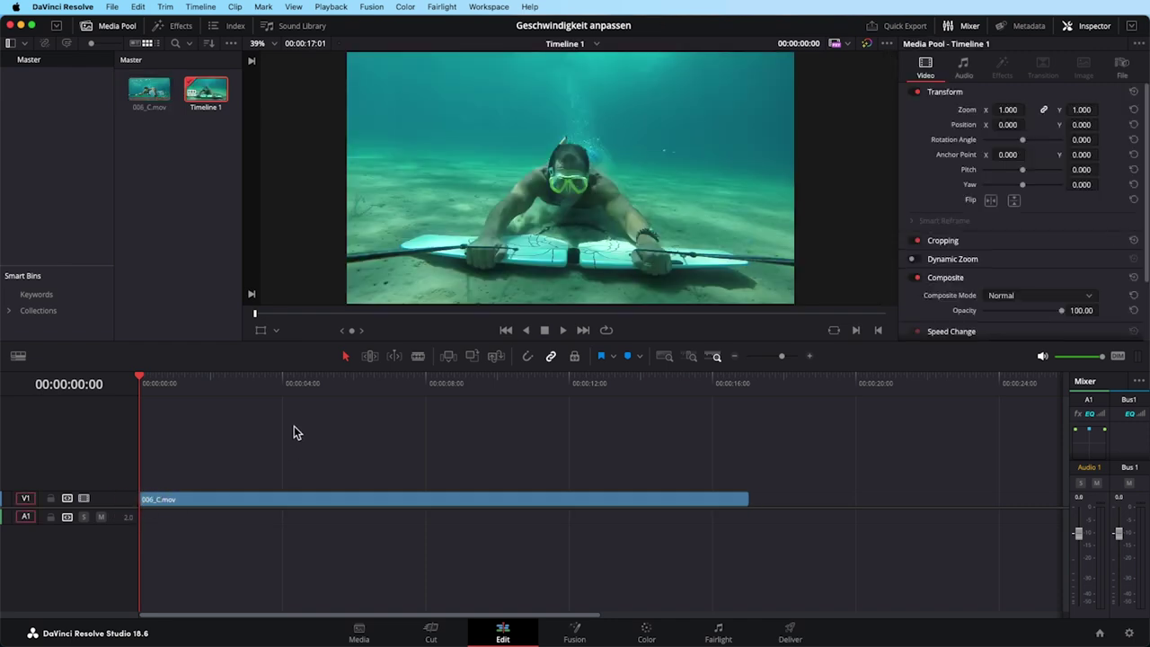
key("space")
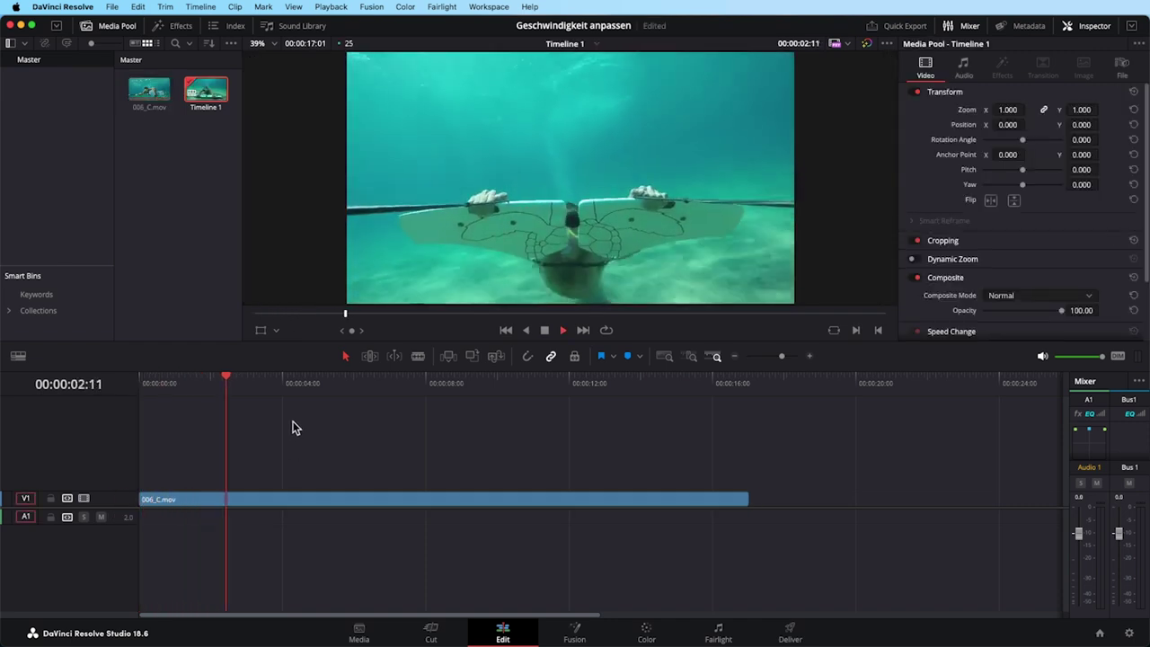
key("space")
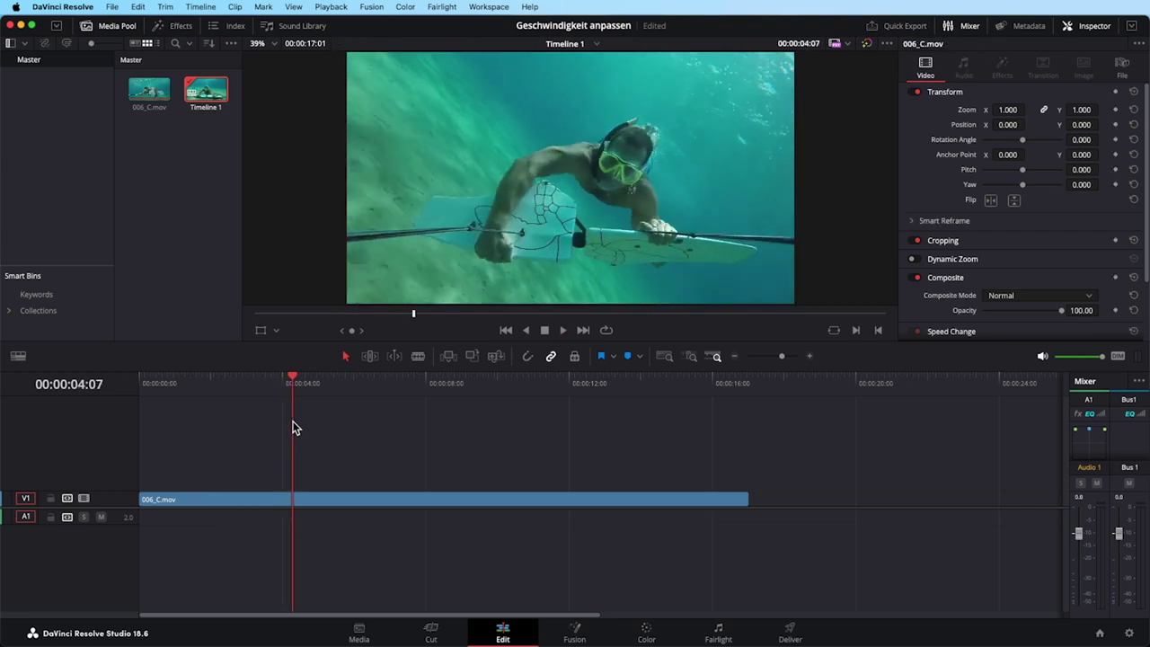
key("Home")
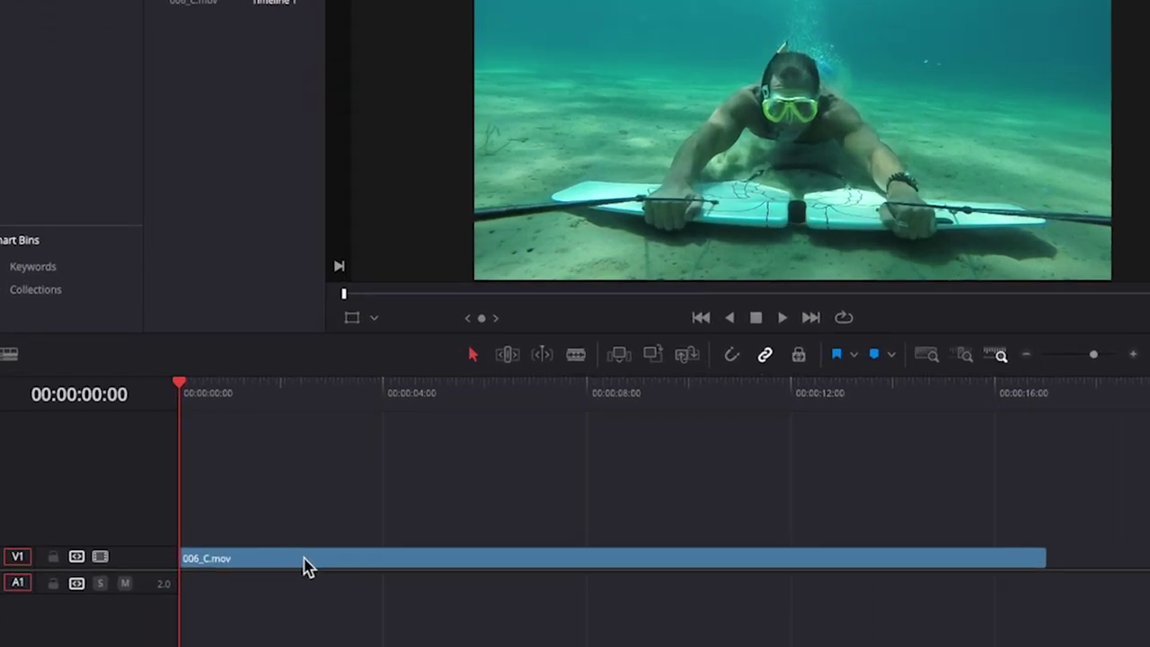
Set 006_C.mov's speed to 50 in Change Clip Speed, then preview it and return to the start.
right_click(227, 498)
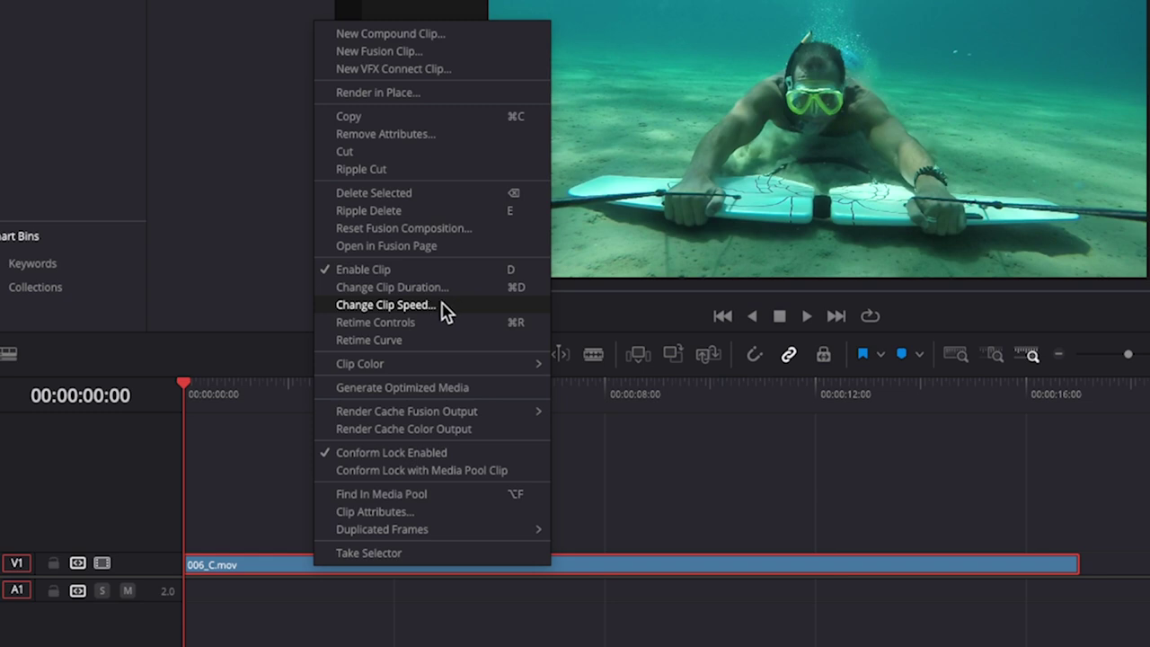
left_click(442, 304)
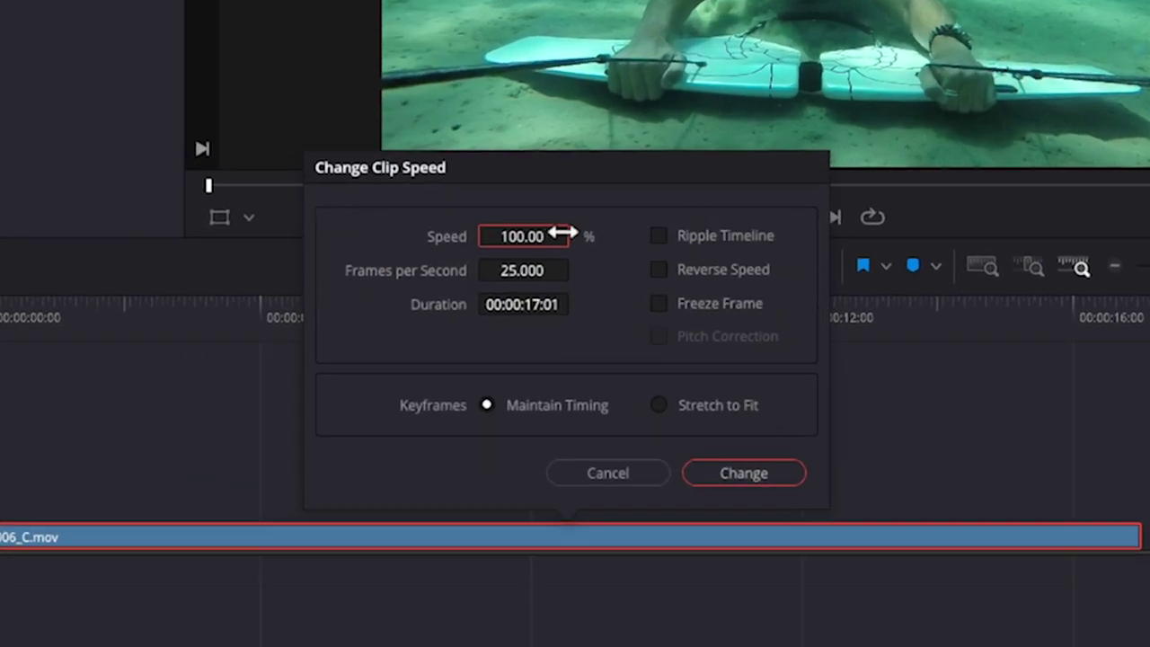
left_click(527, 236)
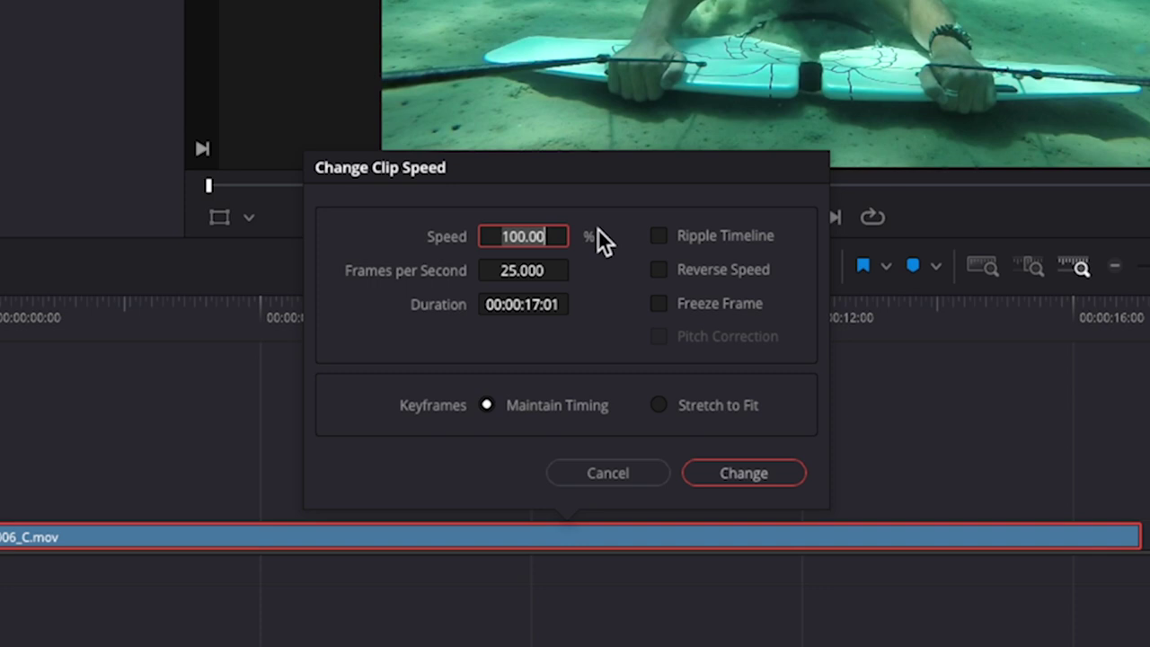
type("50")
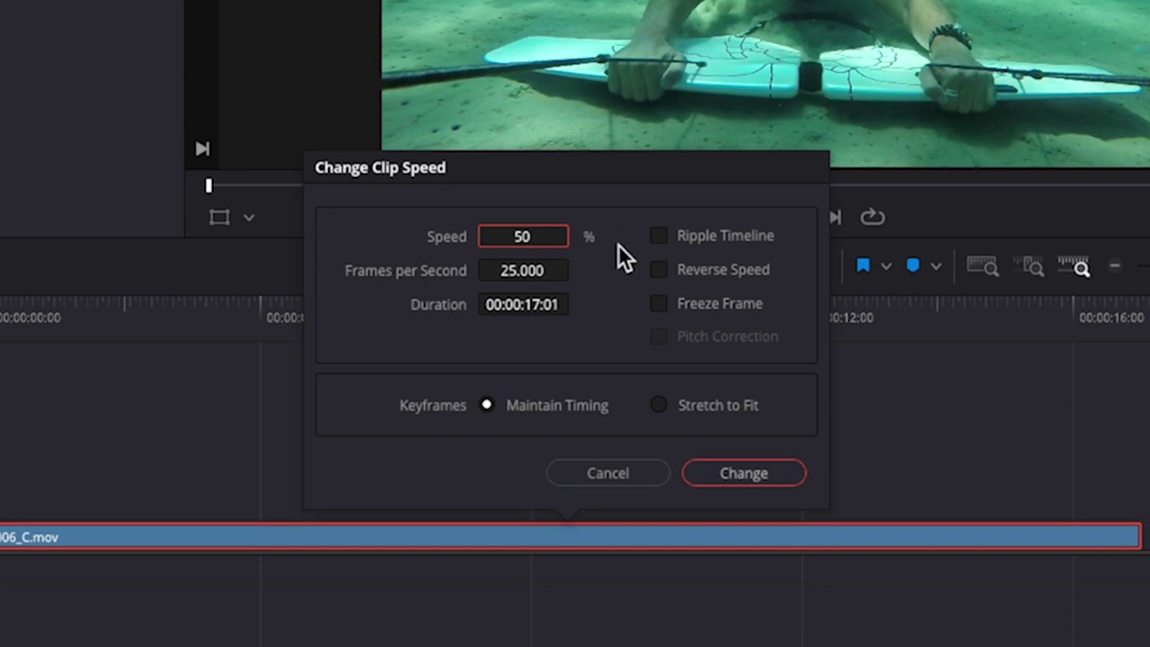
left_click(748, 473)
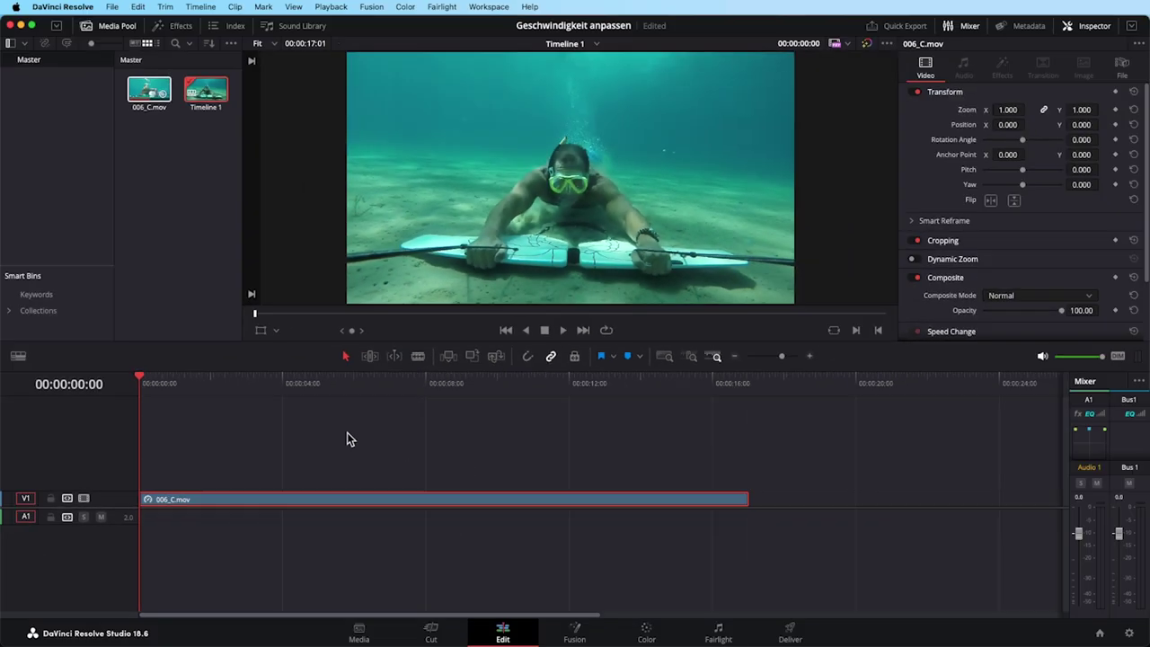
key("space")
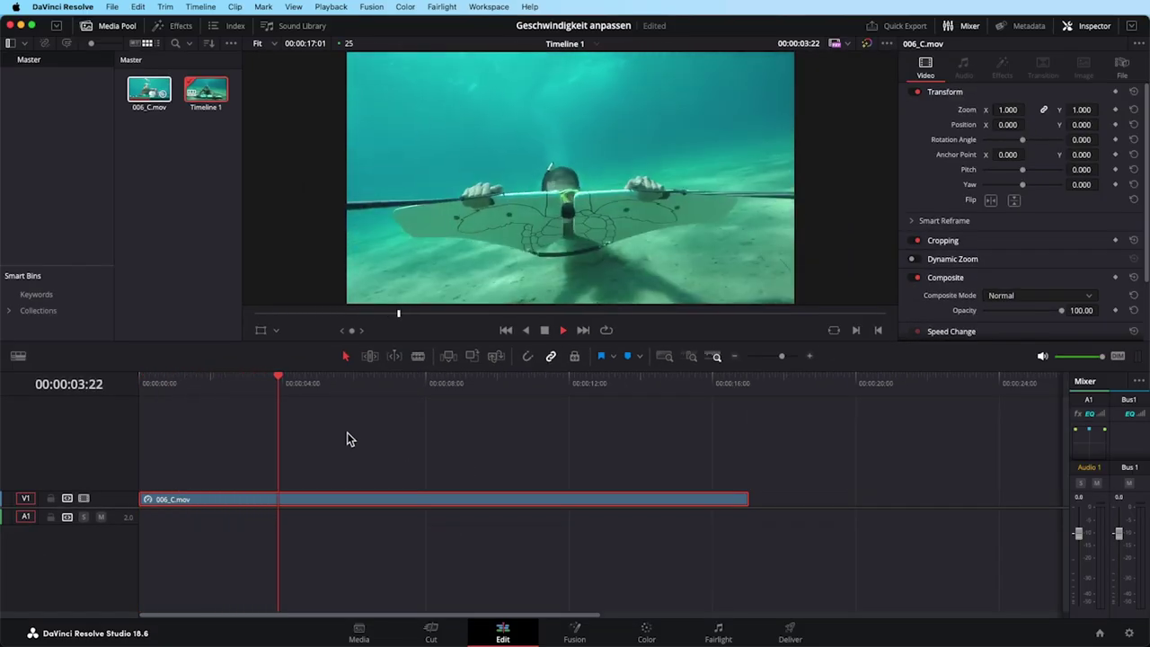
key("space")
key("Home")
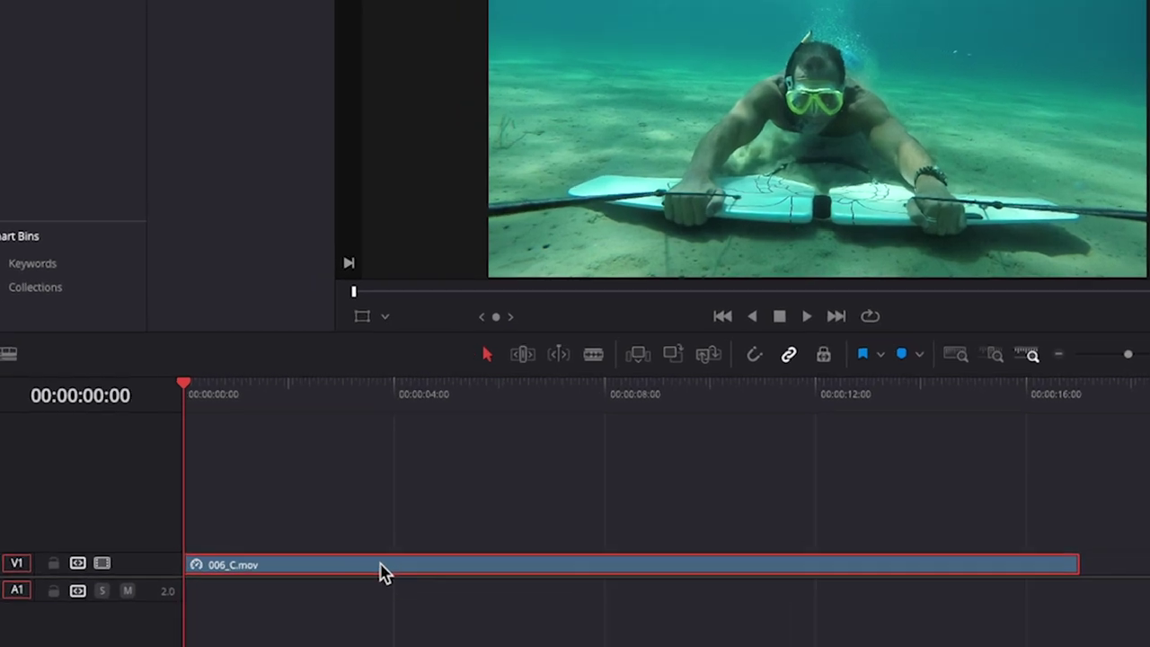
Check the clip's speed settings, keep 50%, and replay the timeline from the start.
right_click(350, 551)
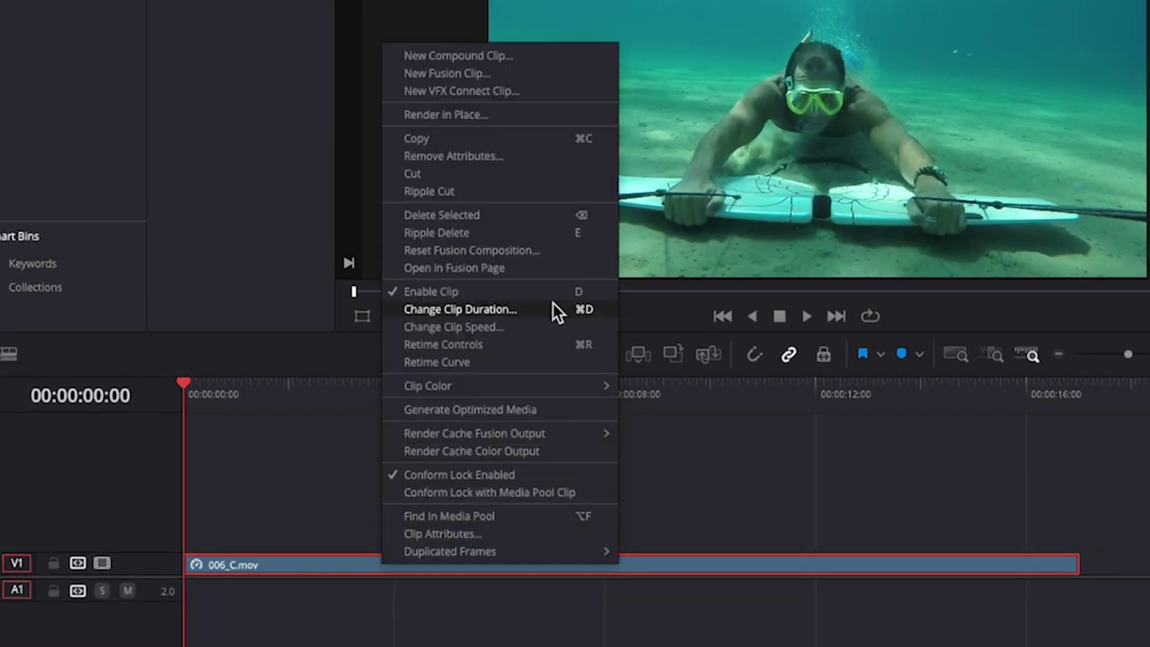
left_click(519, 327)
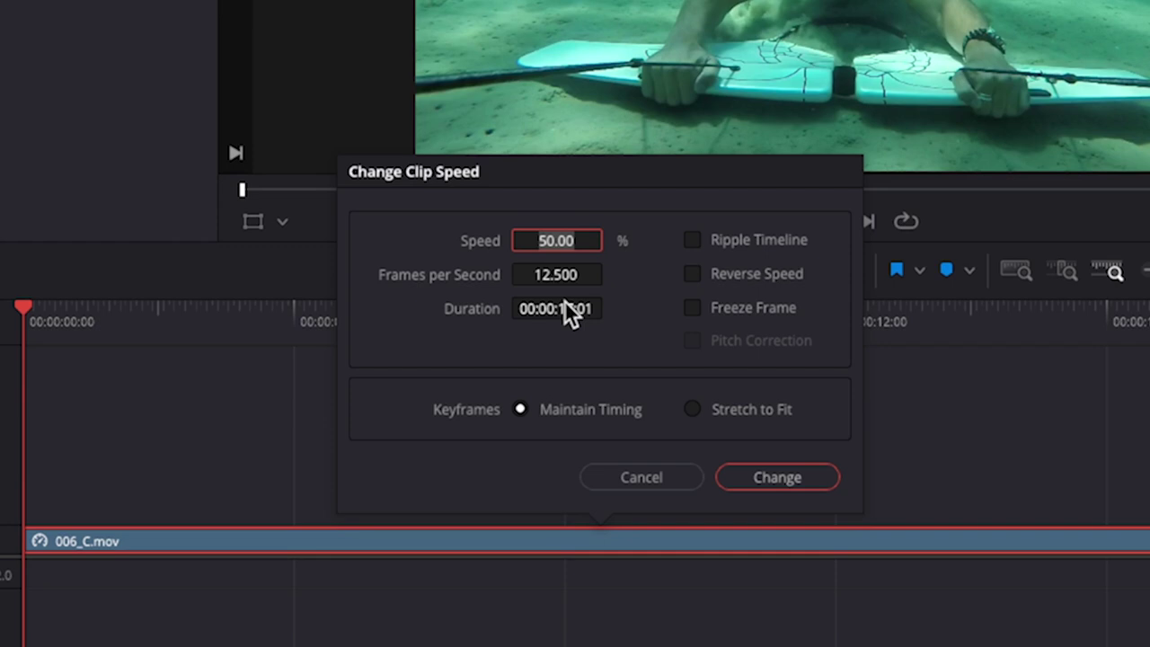
key("Return")
key("space")
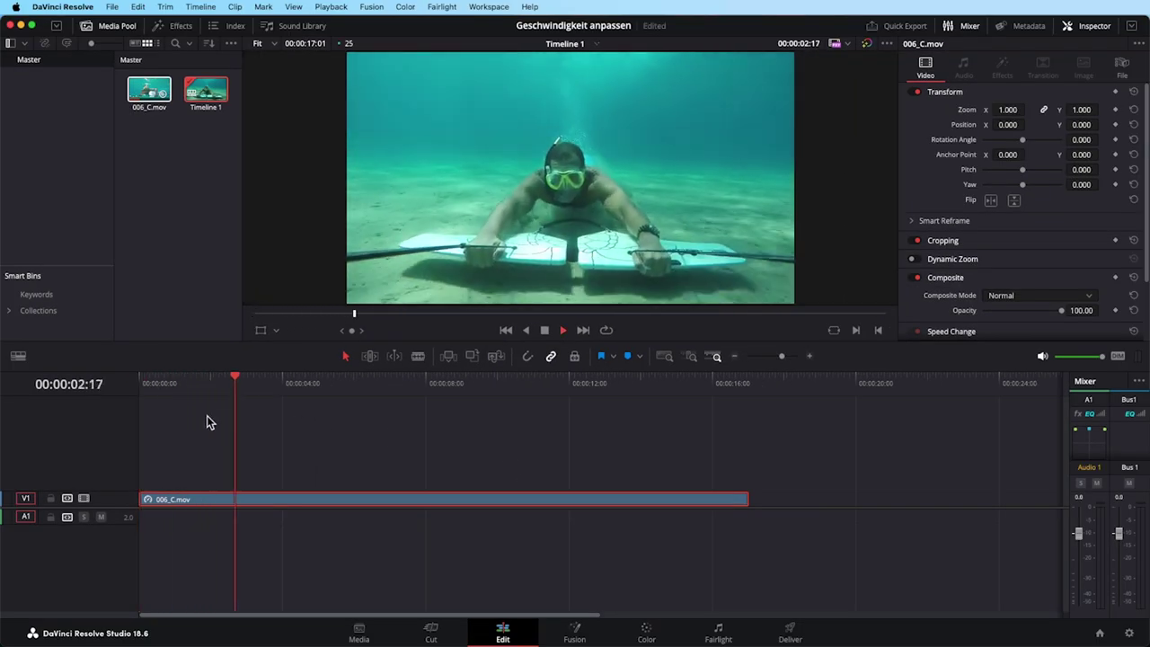
key("Home")
Set the clip to 25 frames per second with Reverse Speed, making it play backwards at 100%.
right_click(213, 499)
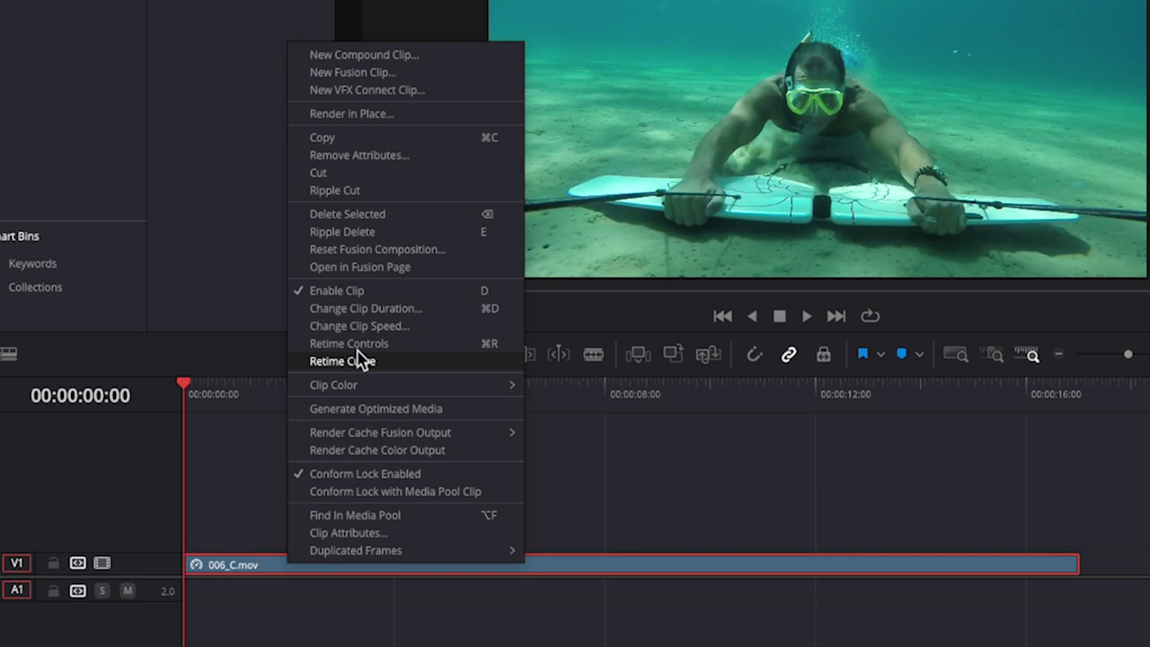
left_click(386, 333)
left_click(602, 355)
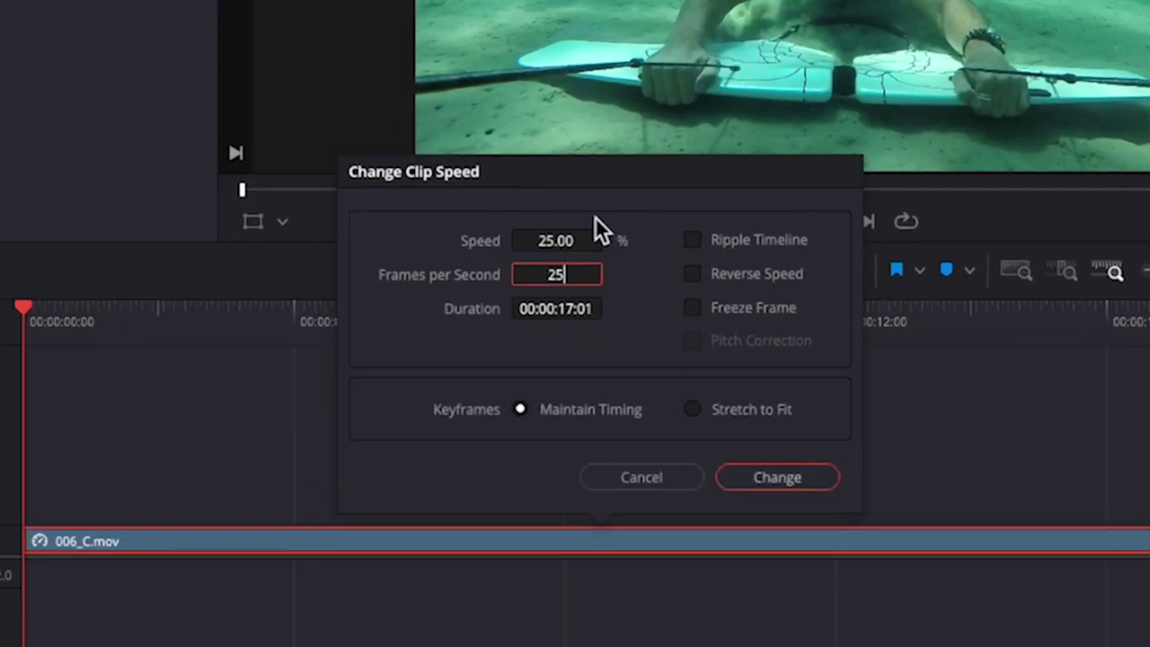
left_click(584, 238)
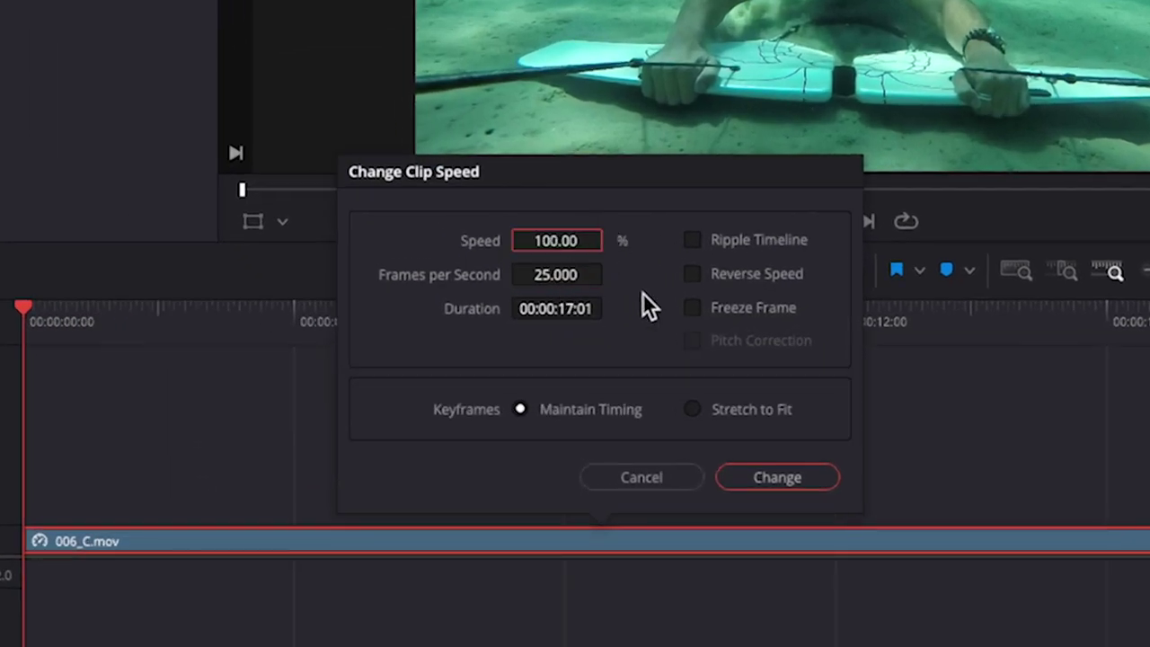
left_click(692, 273)
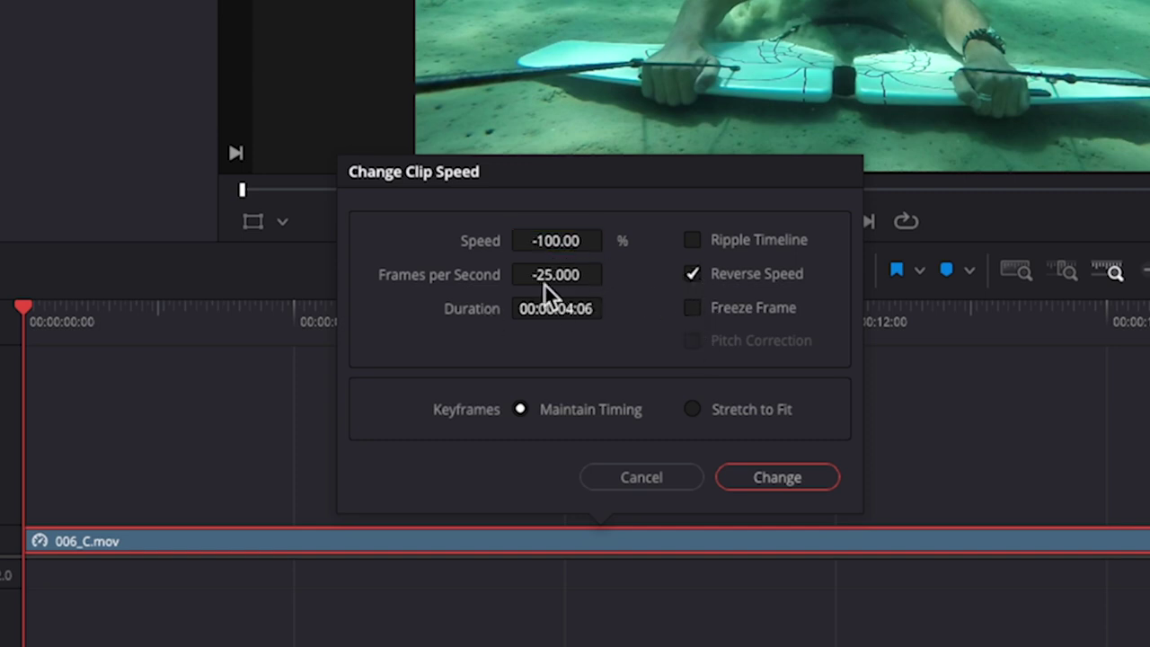
left_click(747, 469)
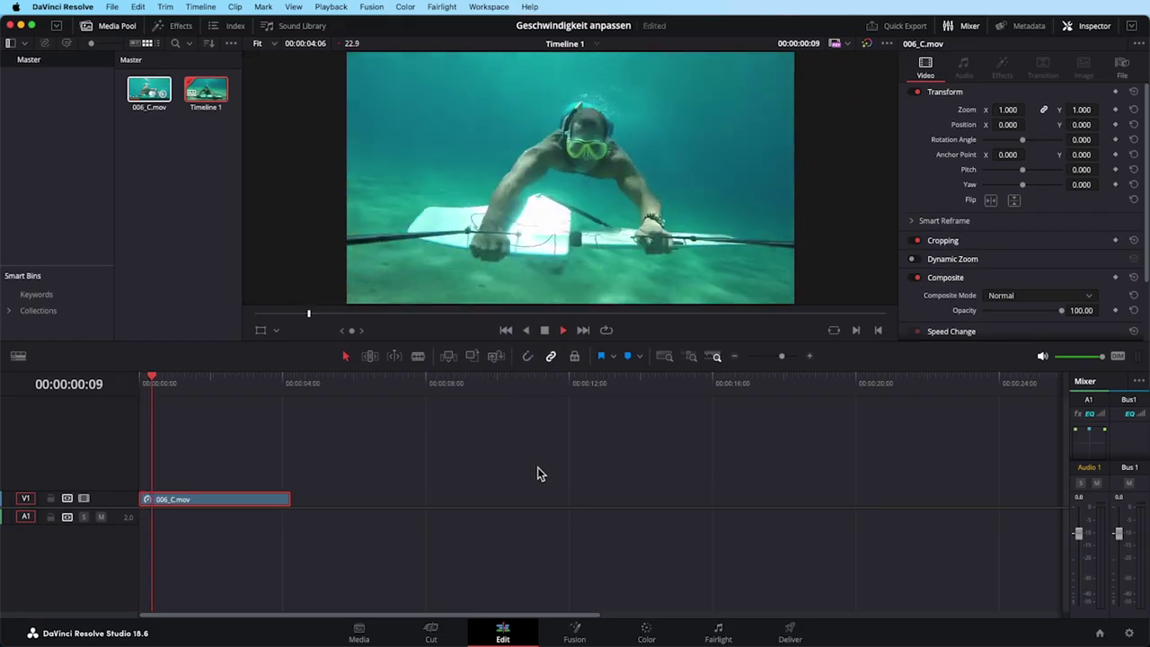
key("space")
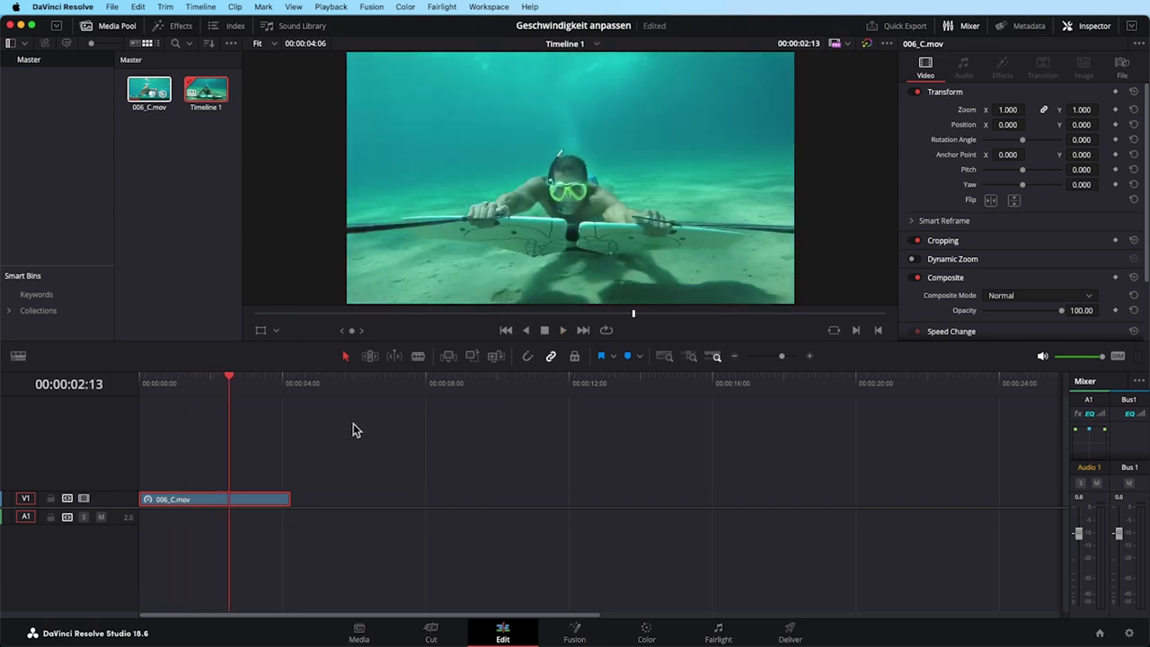
key("Home")
Turn off reverse and apply Freeze Frame to 006_C.mov in Change Clip Speed.
right_click(241, 500)
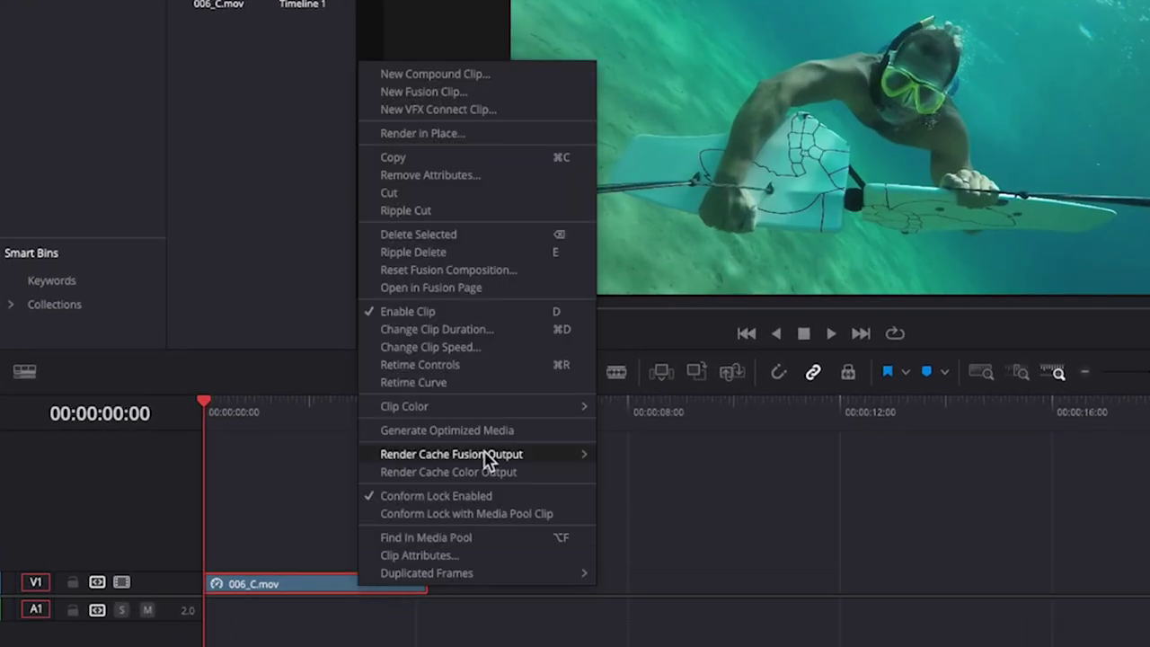
left_click(492, 346)
left_click(594, 275)
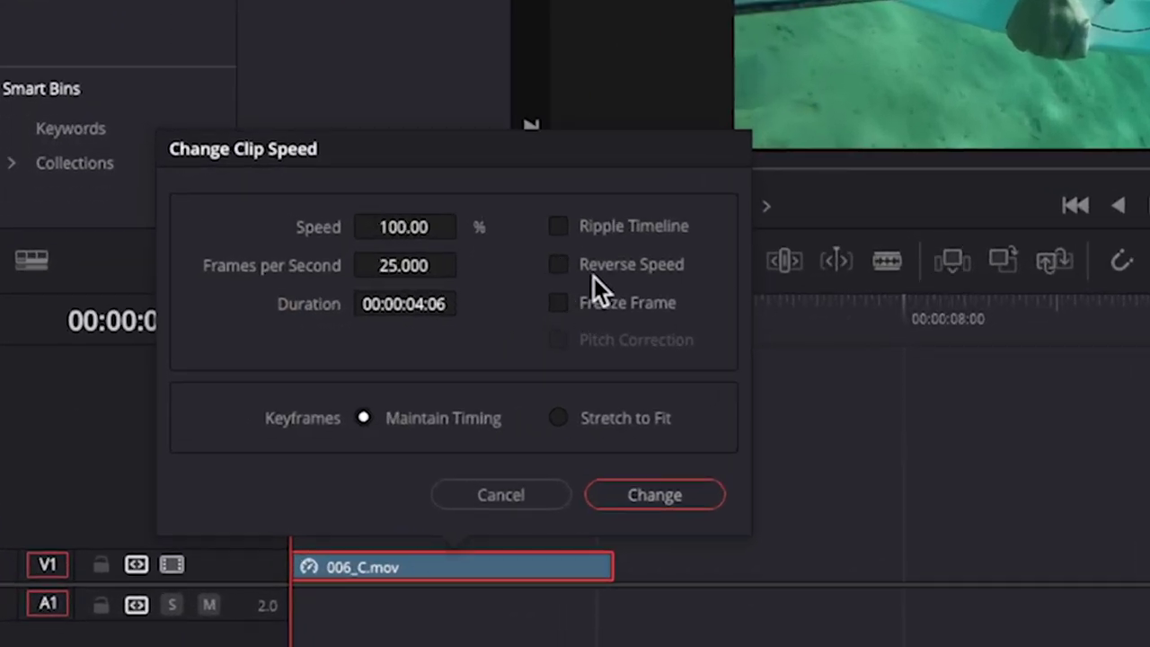
left_click(601, 302)
left_click(681, 495)
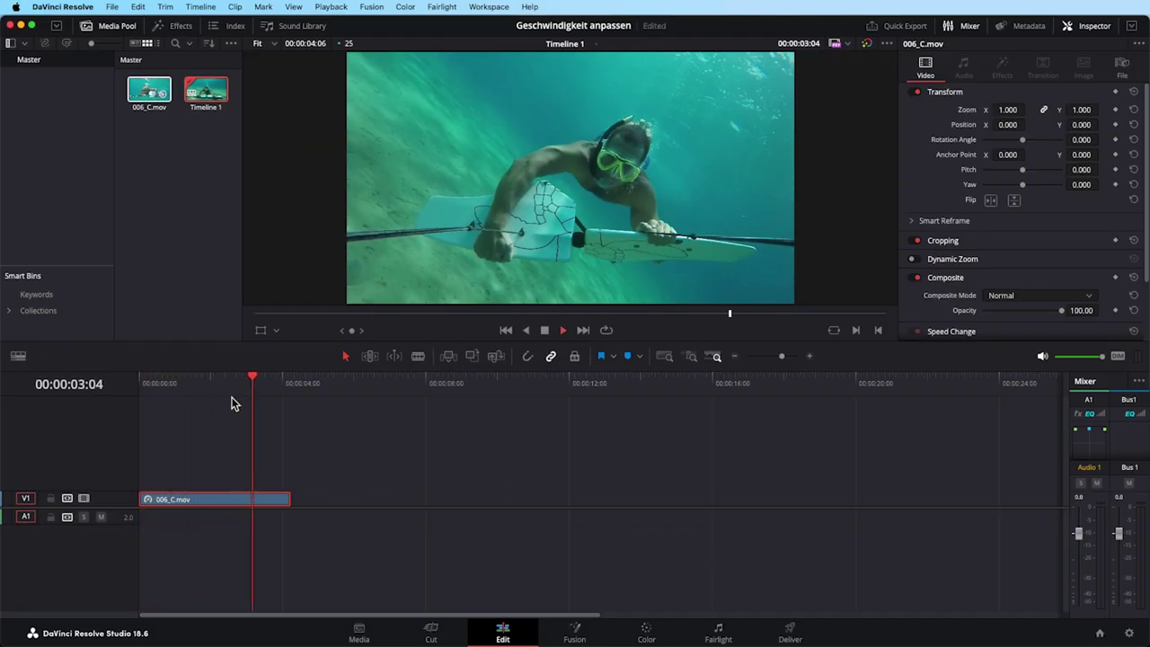
Turn Freeze Frame off, set the clip speed to 200%, and play from the start.
right_click(249, 506)
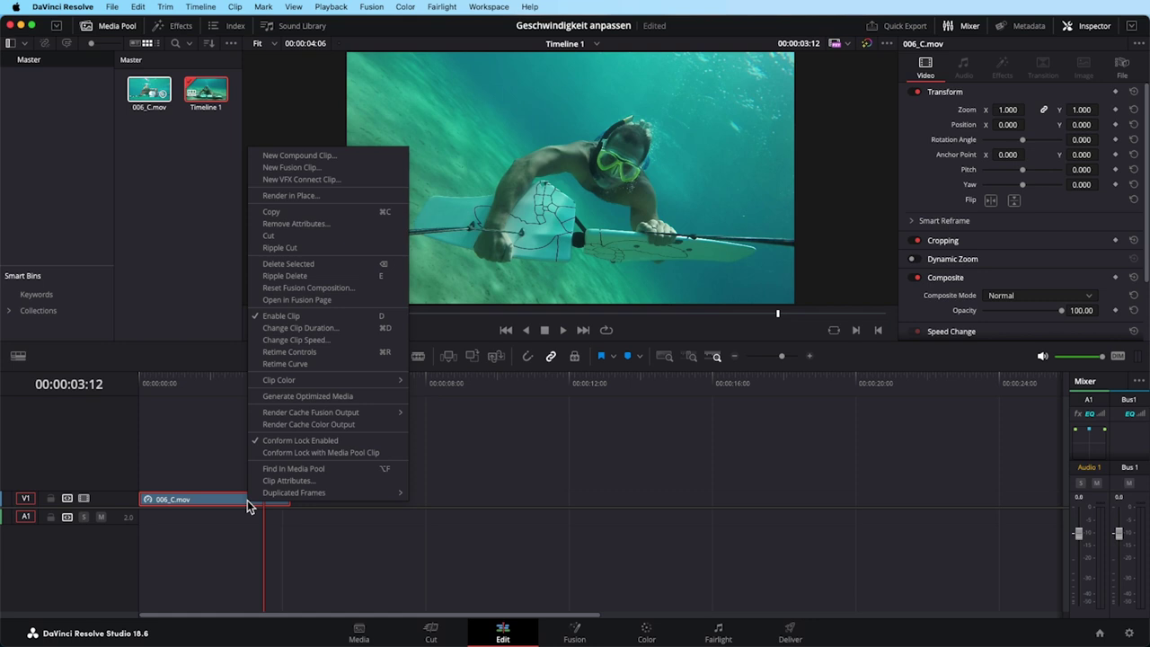
left_click(353, 340)
left_click(615, 306)
left_click(385, 226)
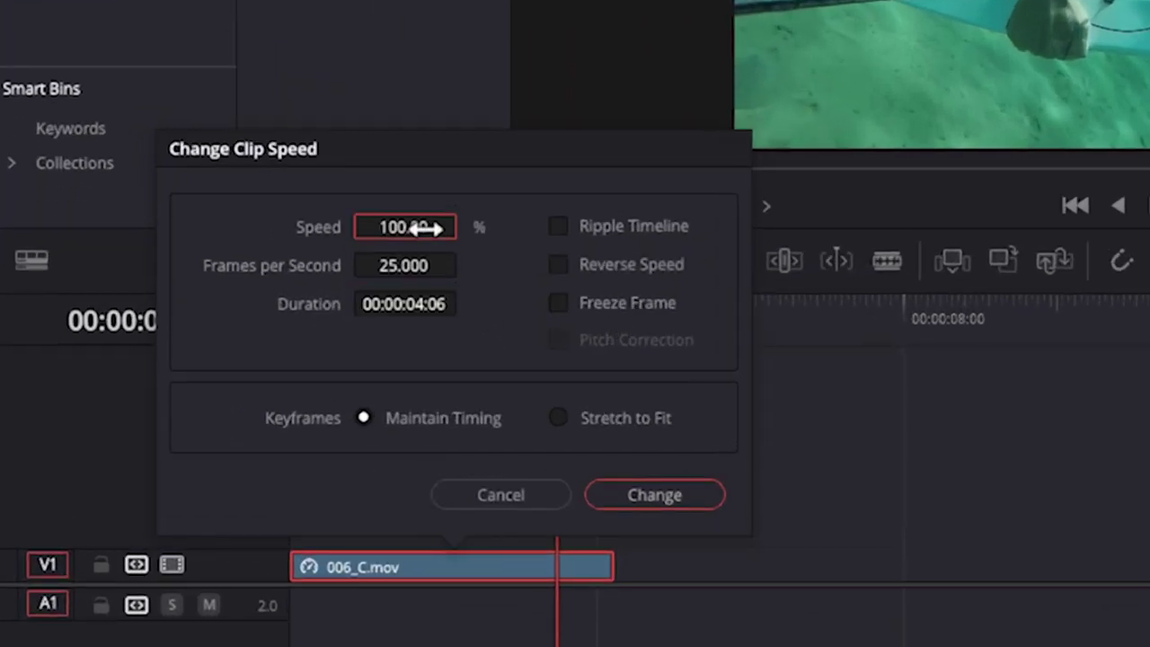
double_click(398, 228)
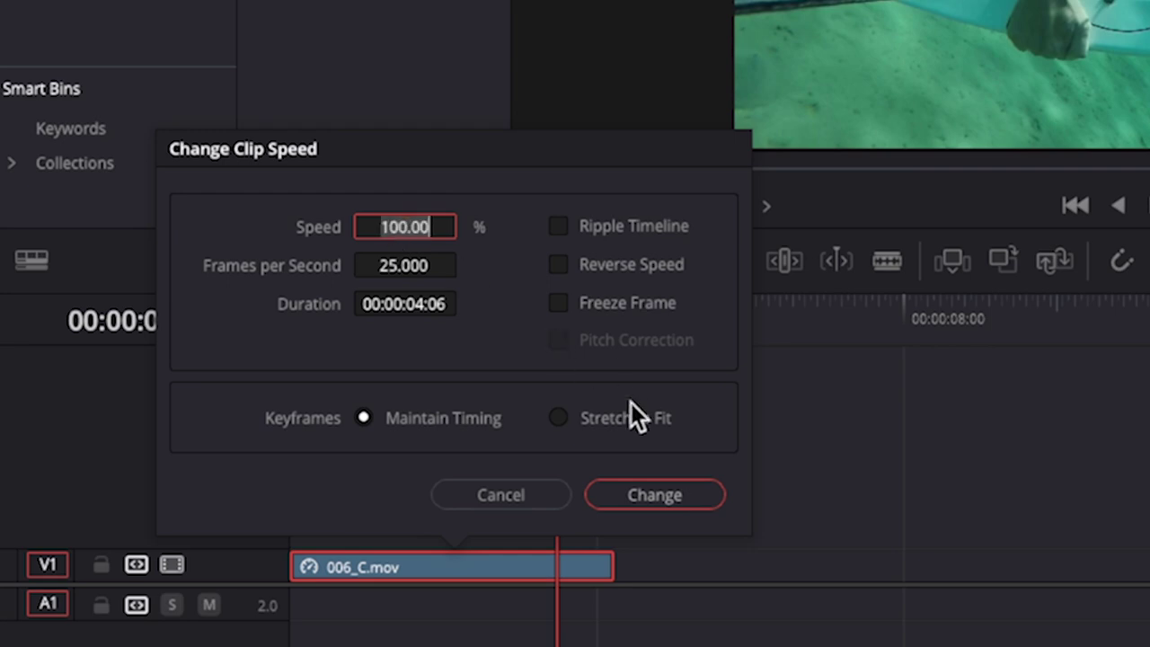
type("200")
key("Return")
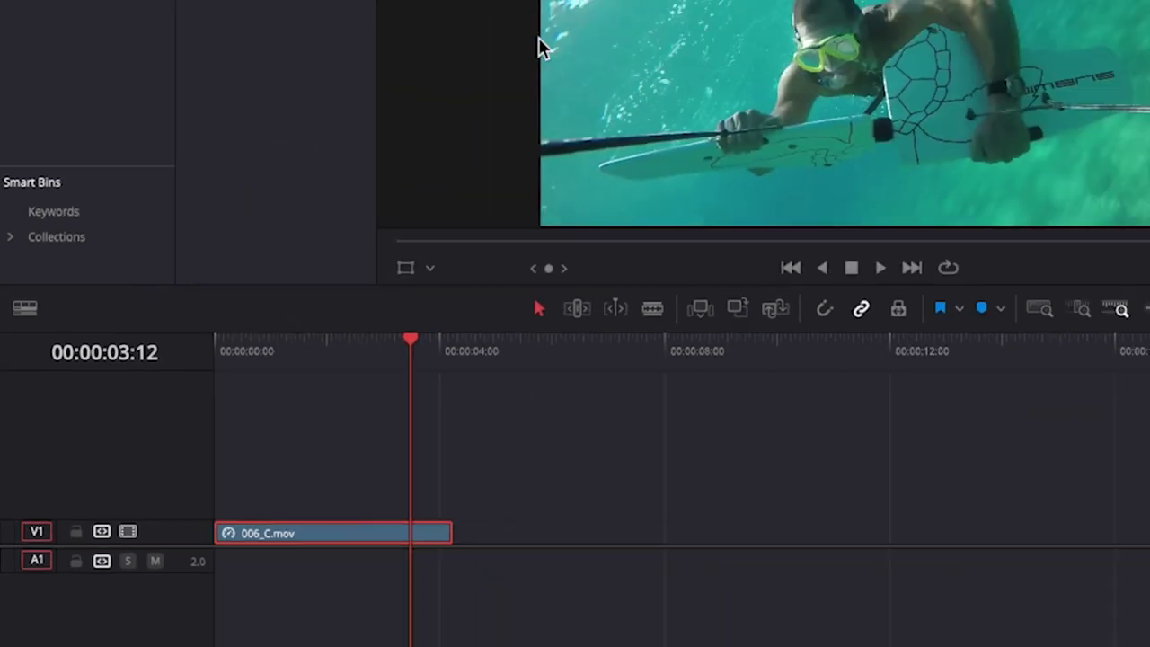
left_click_drag(229, 383, 142, 383)
key("space")
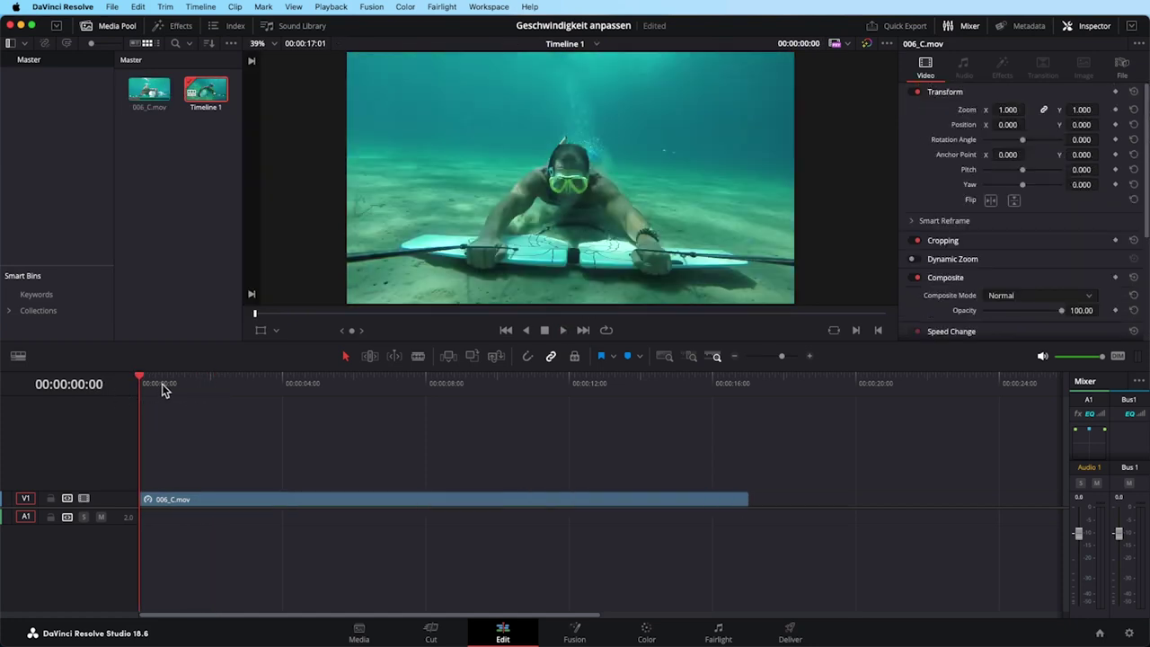
Set 006_C.mov's Inspector Speed Change to 50% and play the retimed clip.
left_click(150, 503)
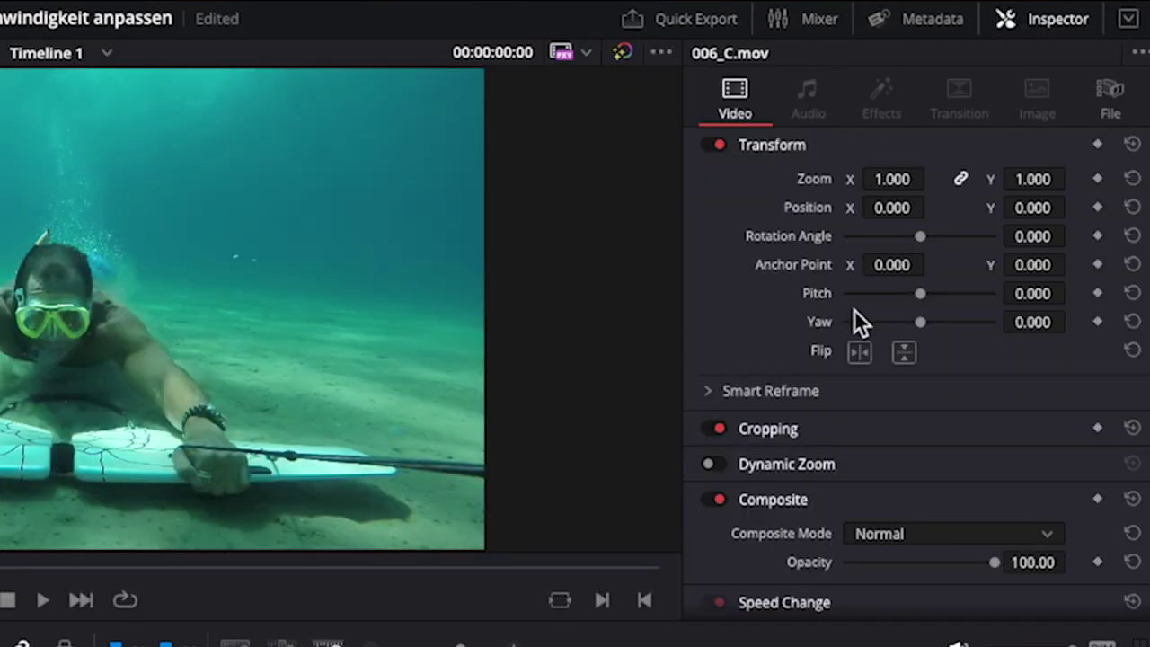
scroll(976, 408, "down", 1)
scroll(750, 518, "down", 4)
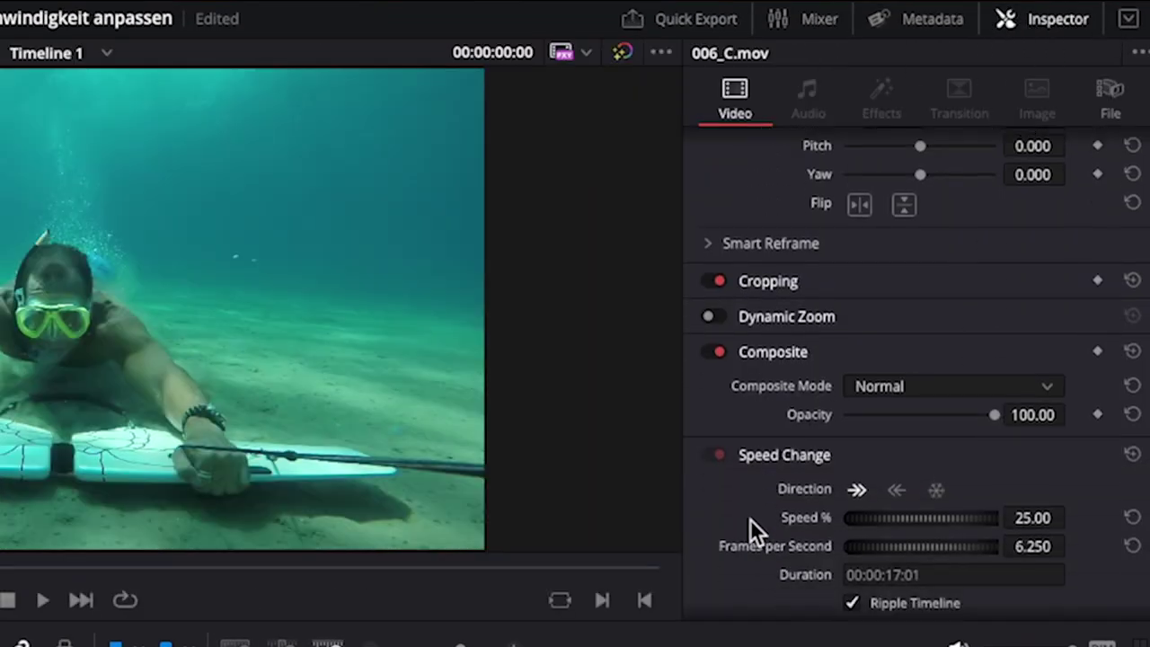
scroll(756, 429, "down", 2)
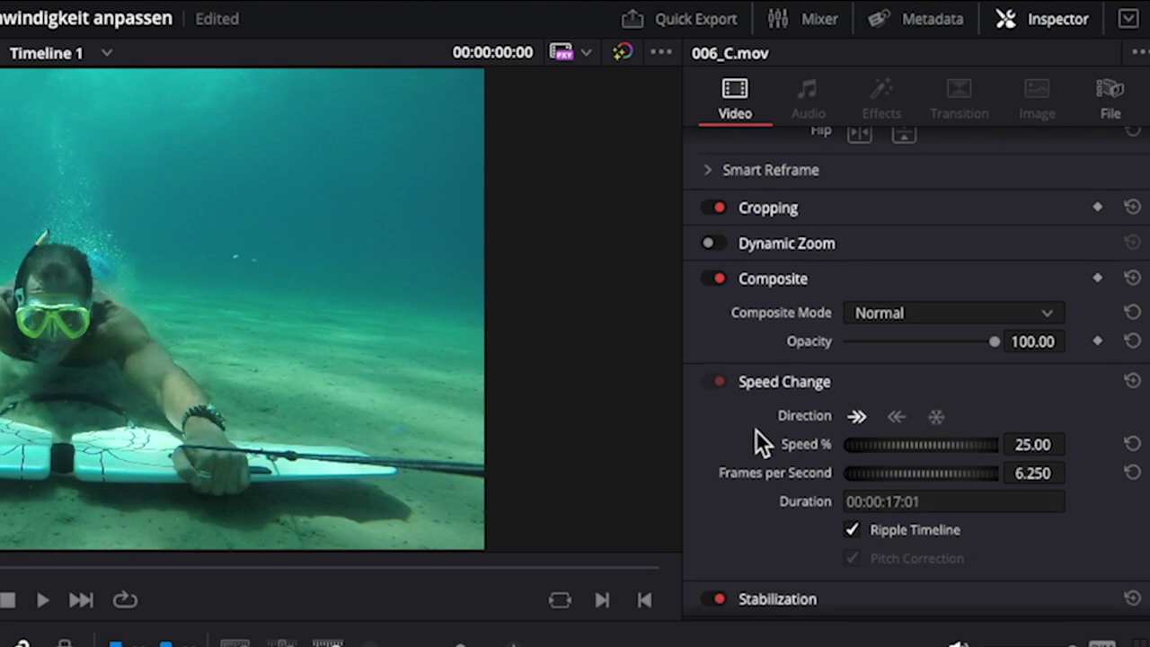
left_click(1025, 443)
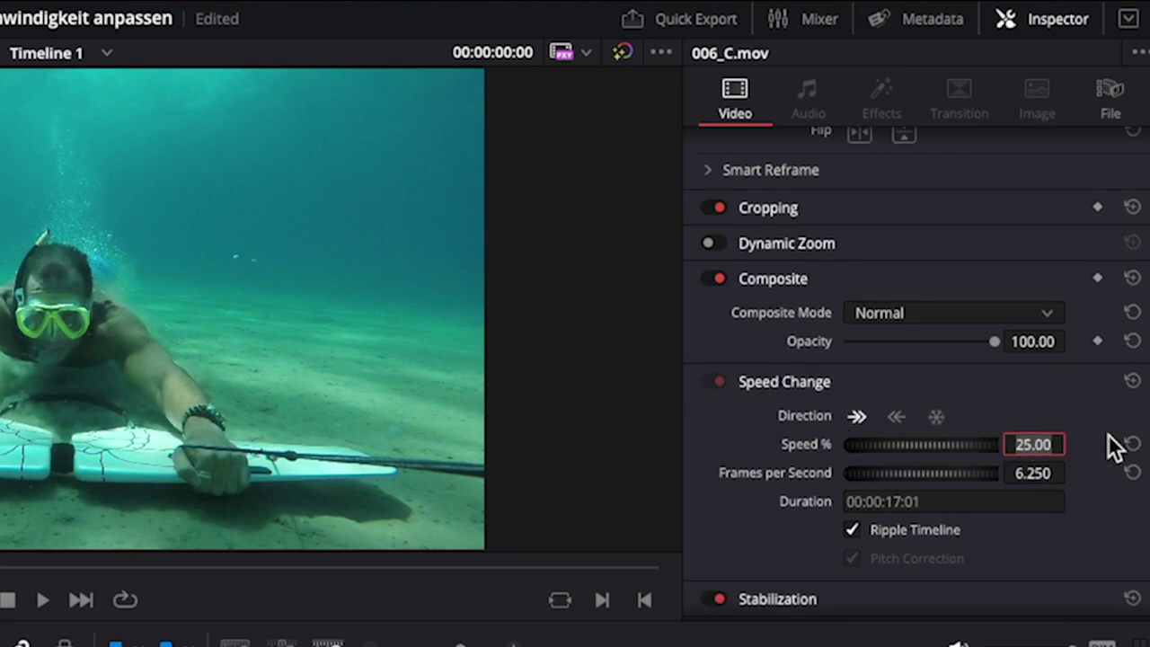
type("50")
key("Return")
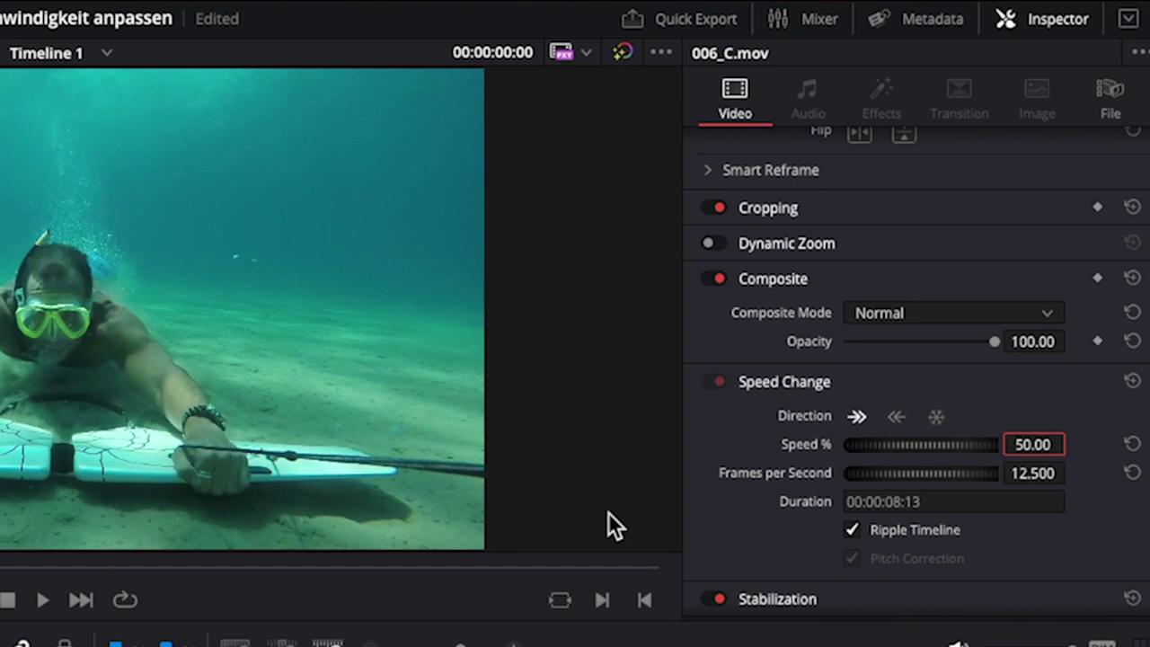
key("space")
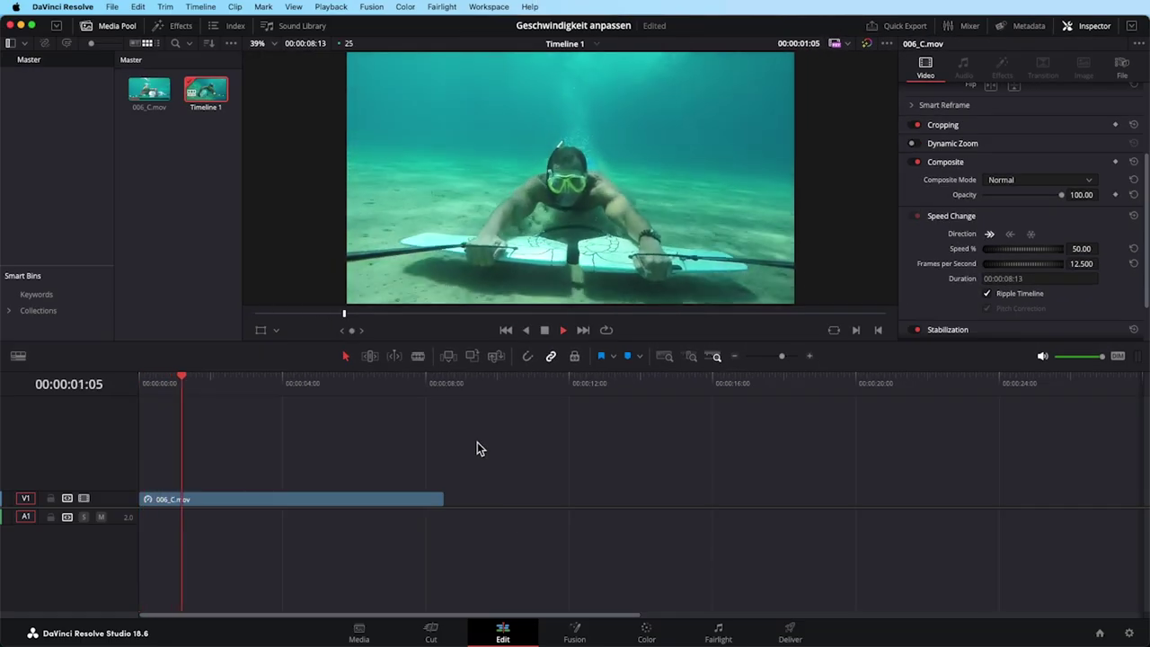
Edit Speed % again to bring the clip to about 4 seconds, save the project, and return to the start.
left_click(1082, 249)
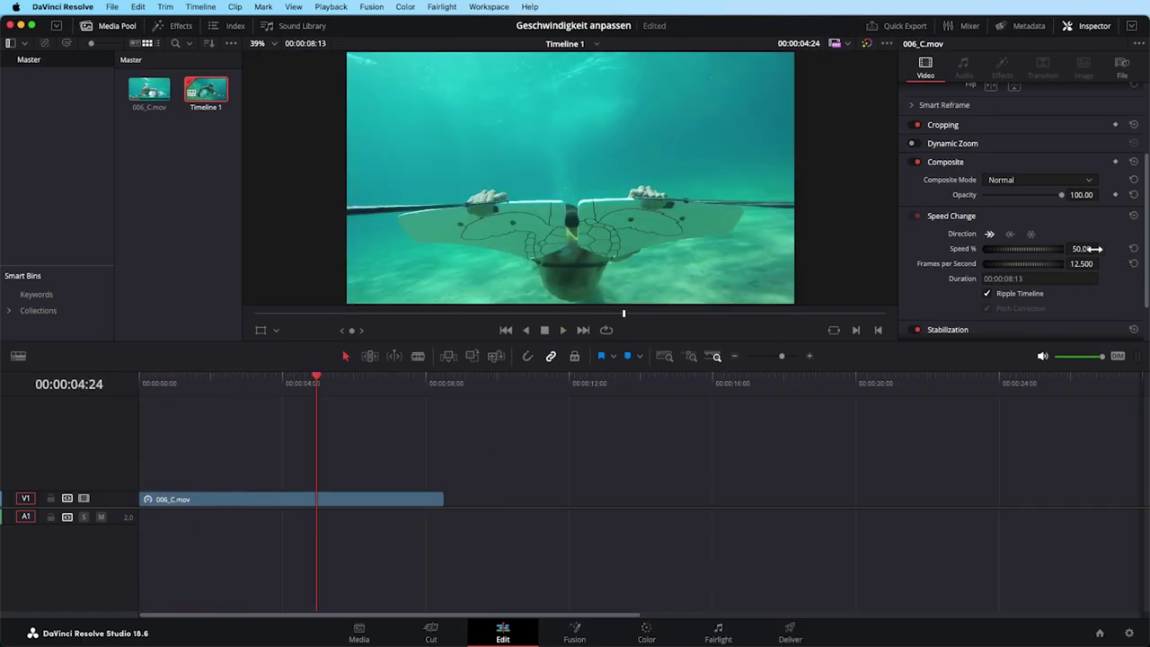
key("super+s")
key("Return")
key("Home")
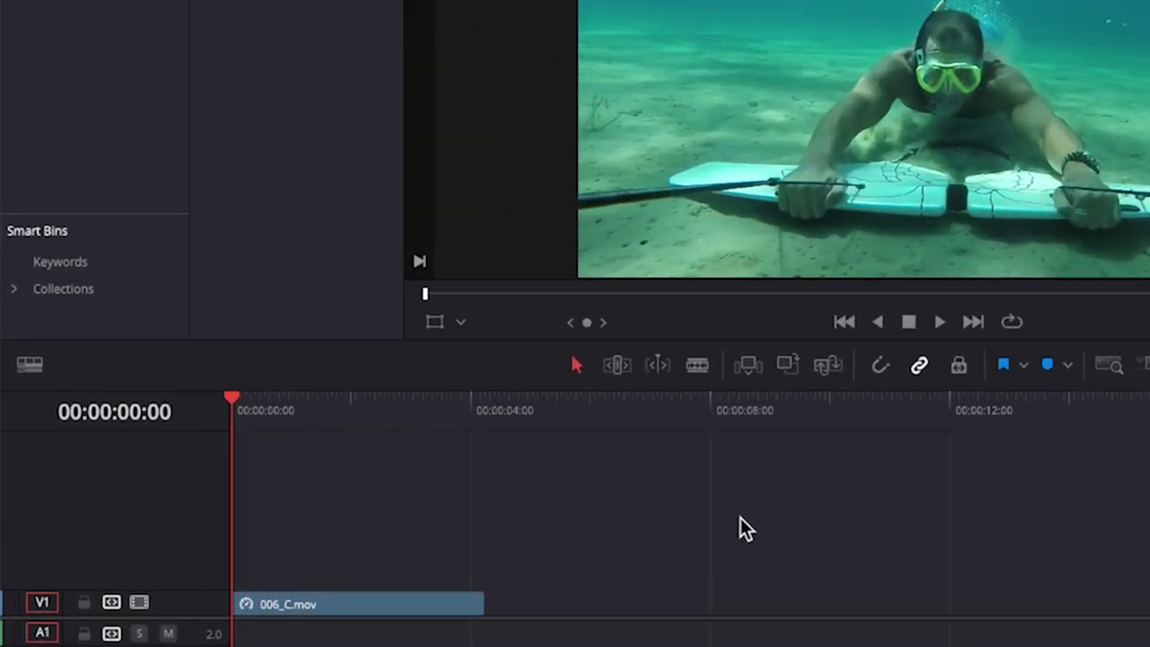
Show the clip's retime controls, set its speed to 50%, and preview it.
right_click(372, 607)
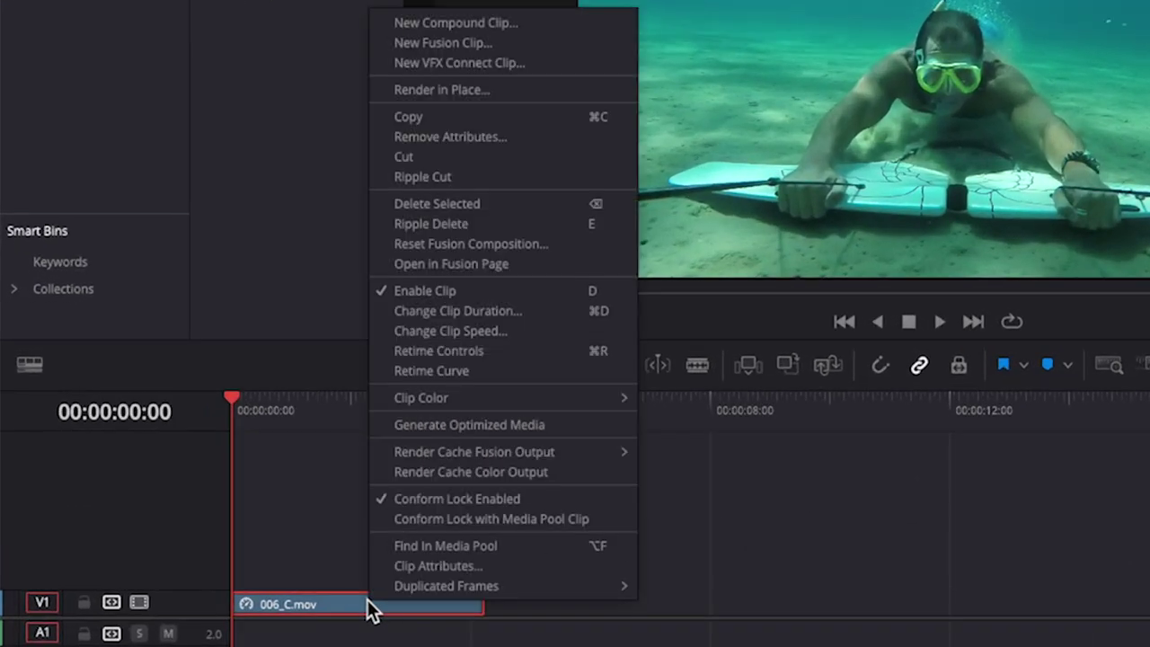
mouse_move(479, 395)
right_click(287, 607)
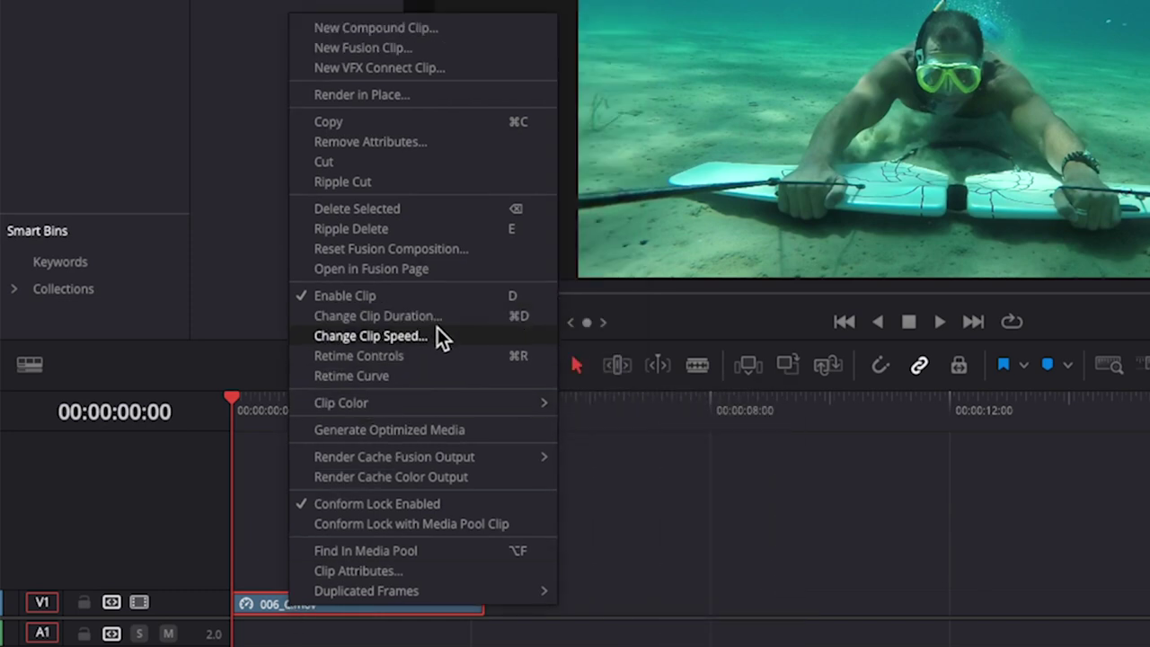
left_click(432, 356)
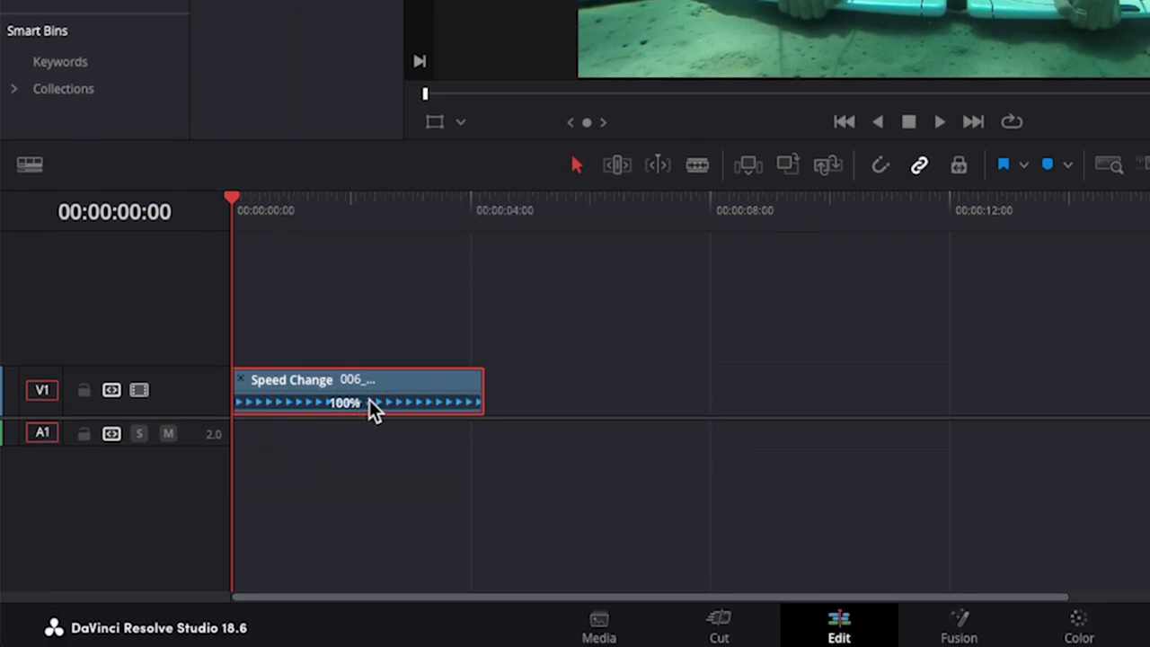
left_click(369, 402)
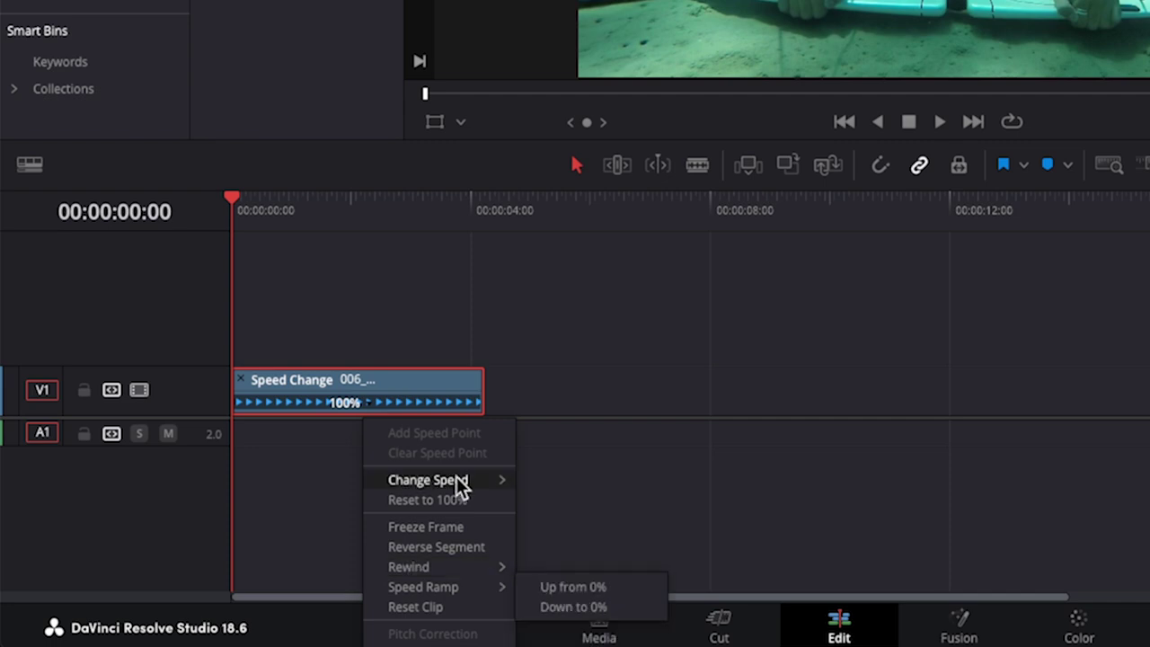
mouse_move(456, 477)
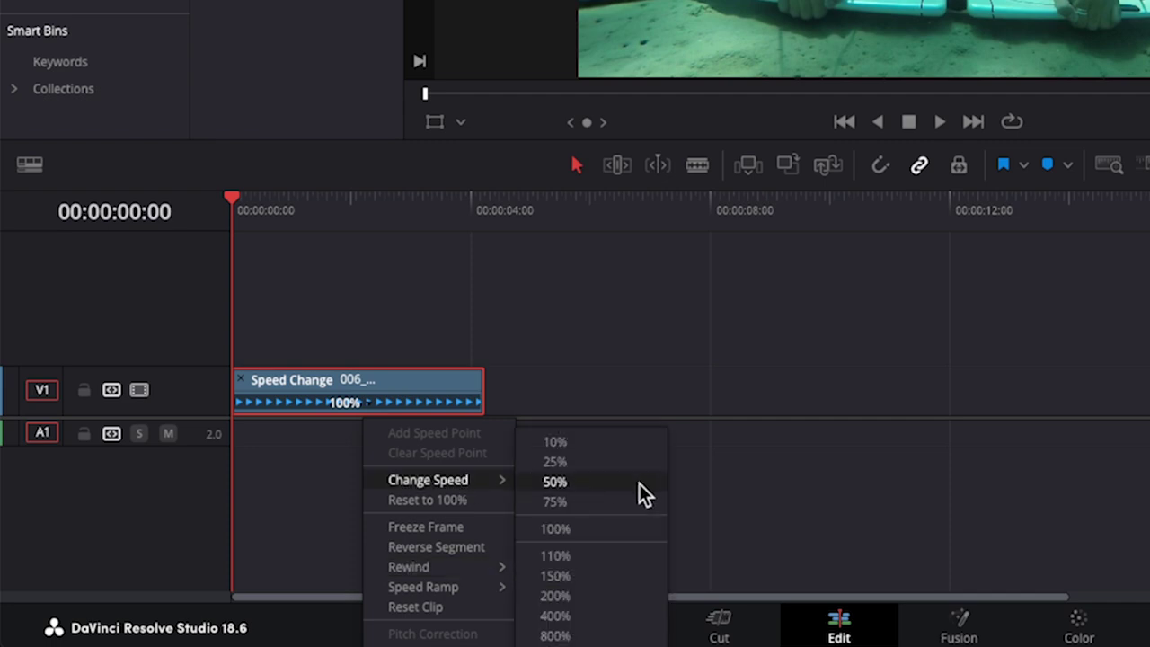
left_click(588, 476)
key("space")
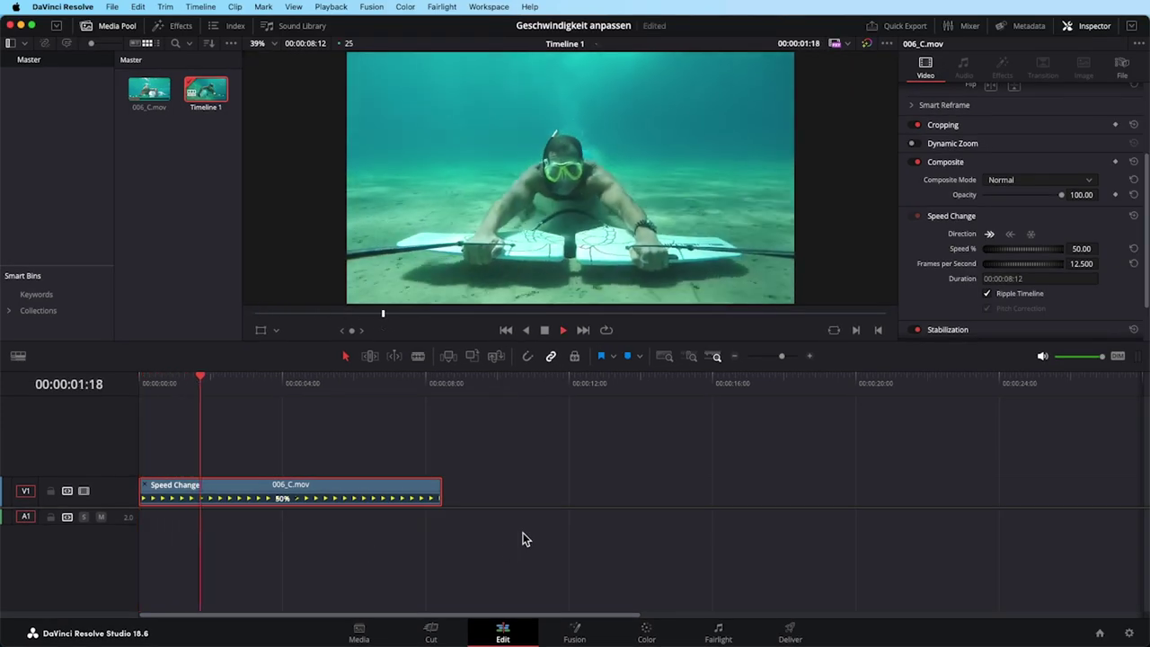
Reset the clip's speed to 100% and jump back to the timeline start.
left_click(295, 499)
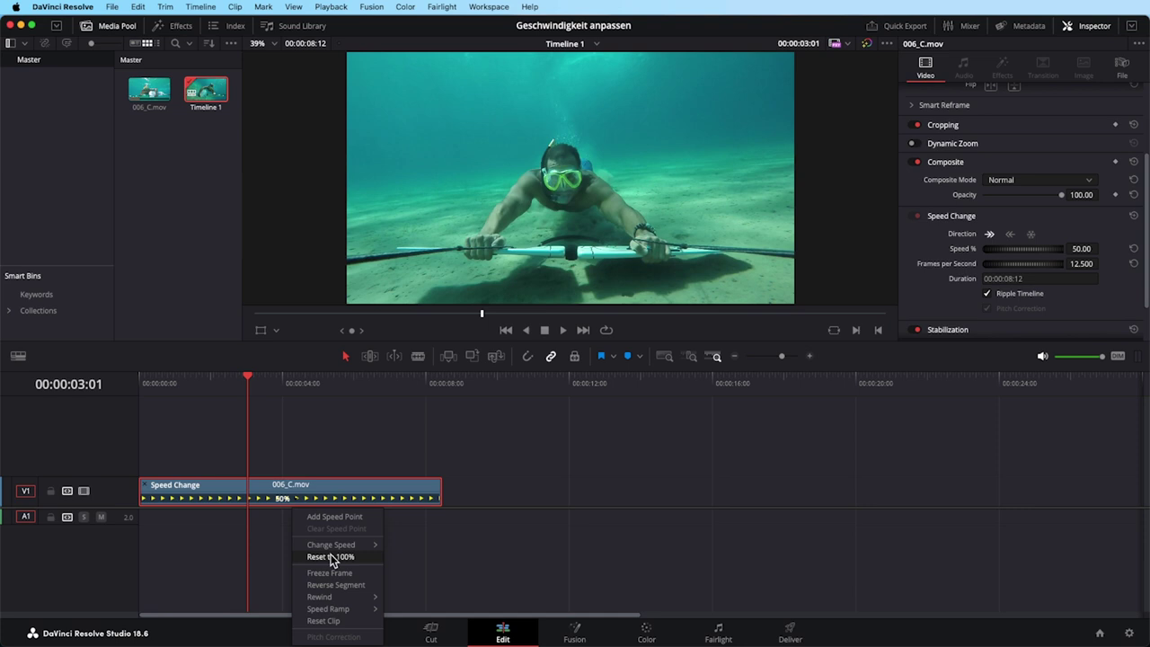
left_click(353, 558)
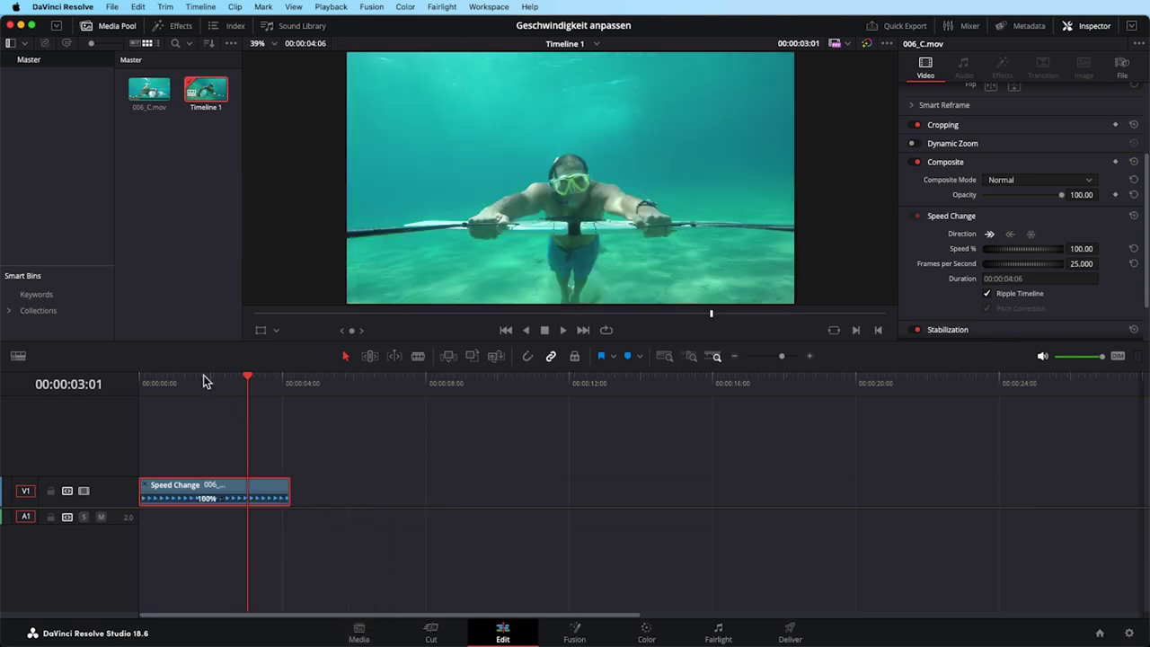
key("Home")
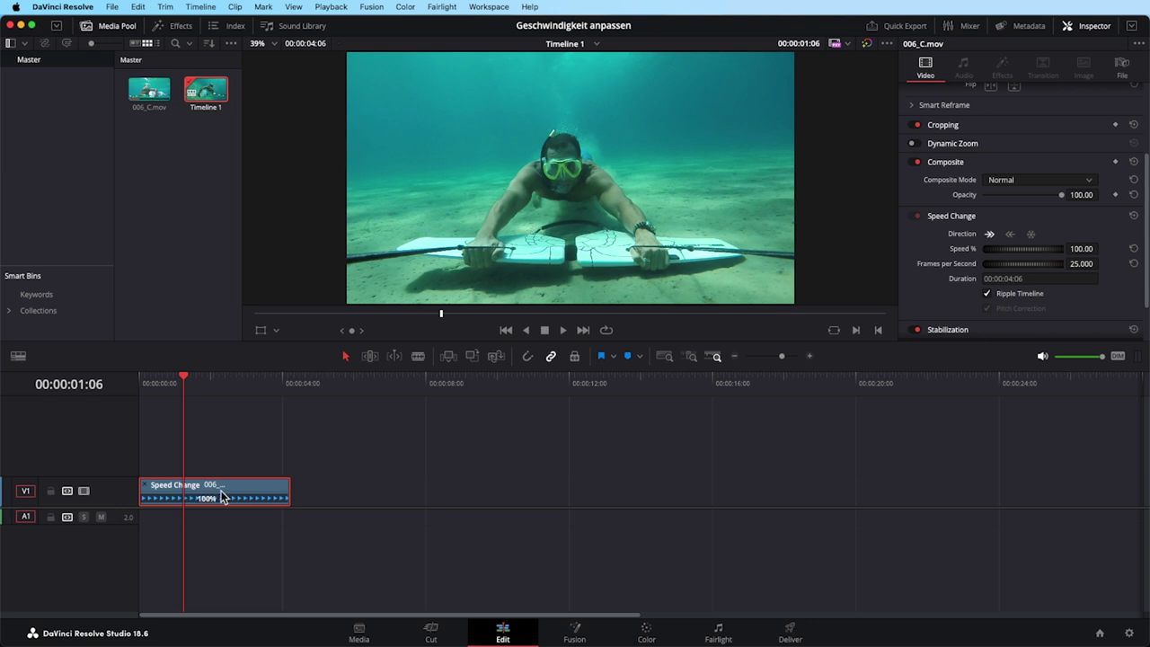
key("Home")
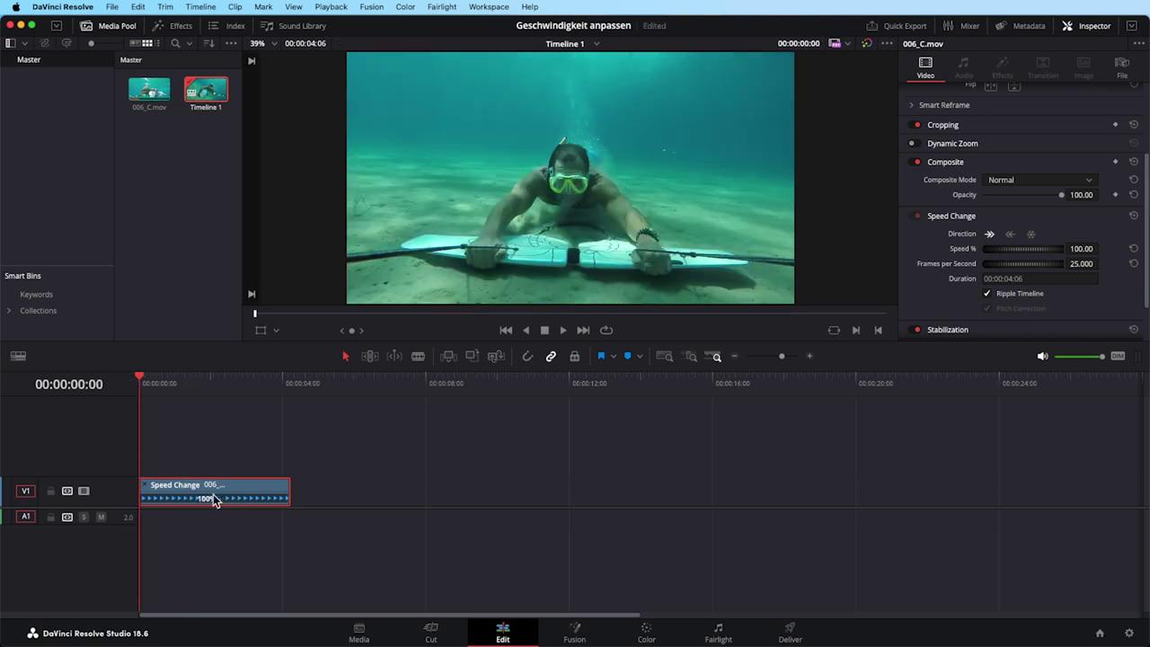
left_click(214, 500)
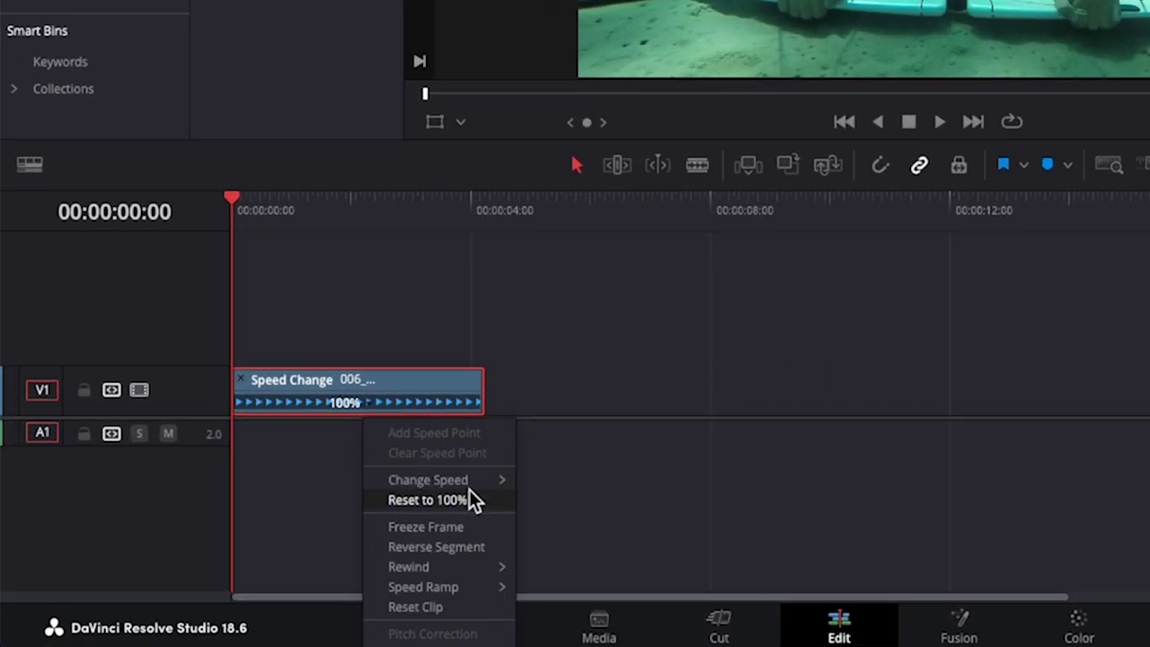
Apply Speed Ramp > Up from 0% to 006_C.mov, giving 30%, 50%, 90% steps, and play it.
mouse_move(477, 587)
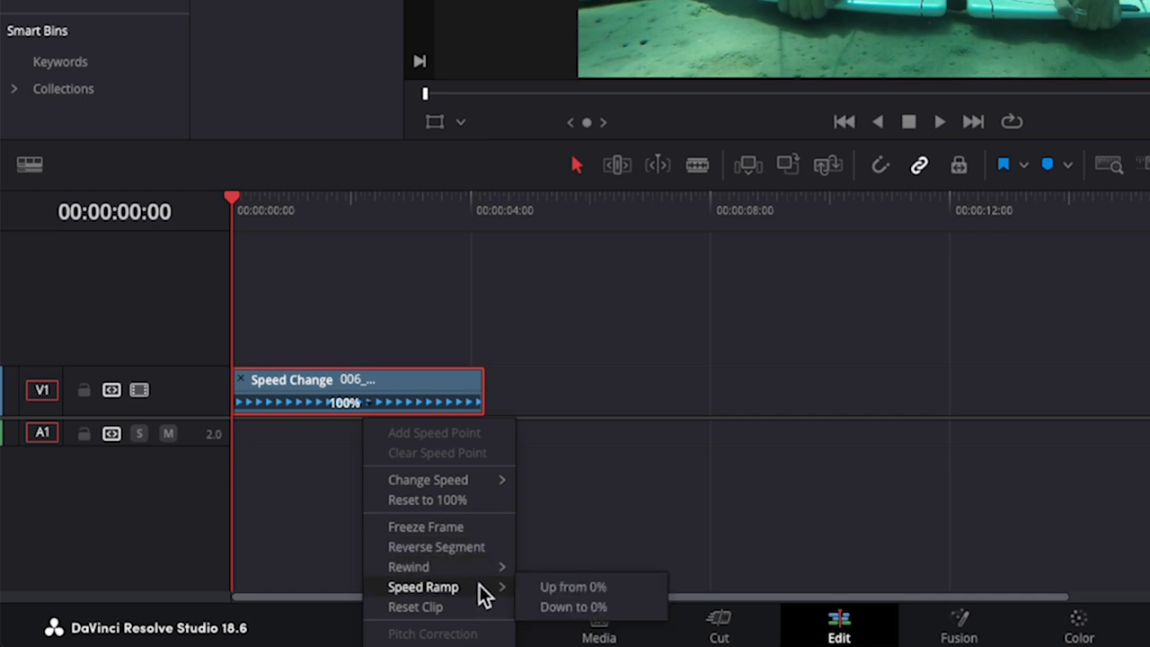
left_click(617, 586)
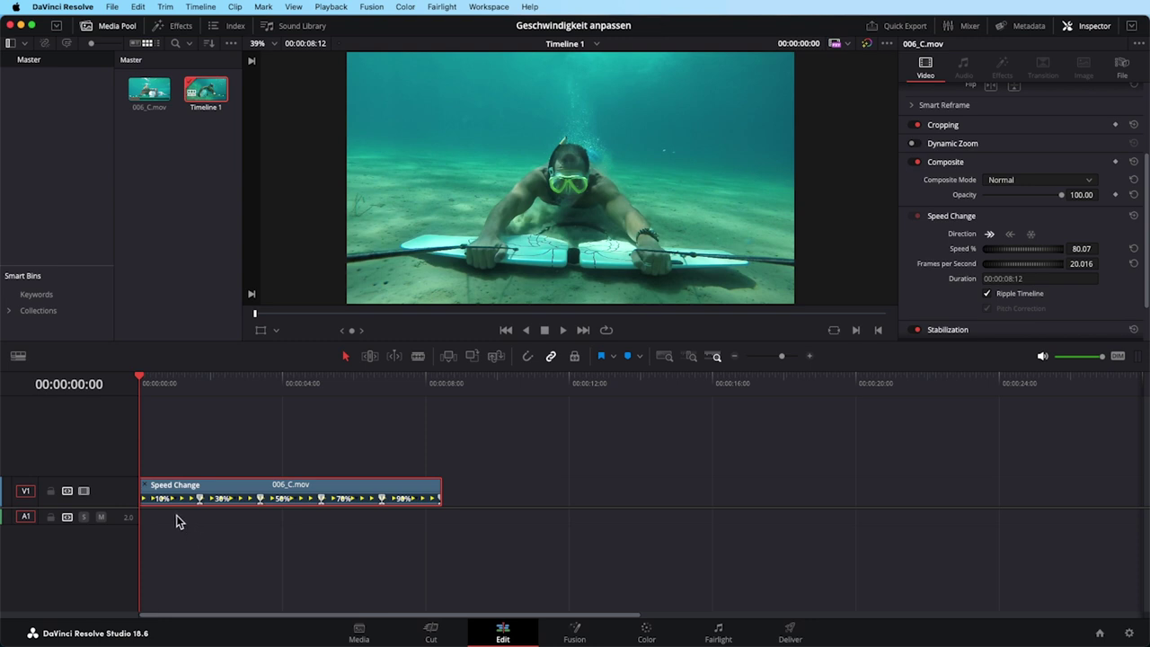
key("space")
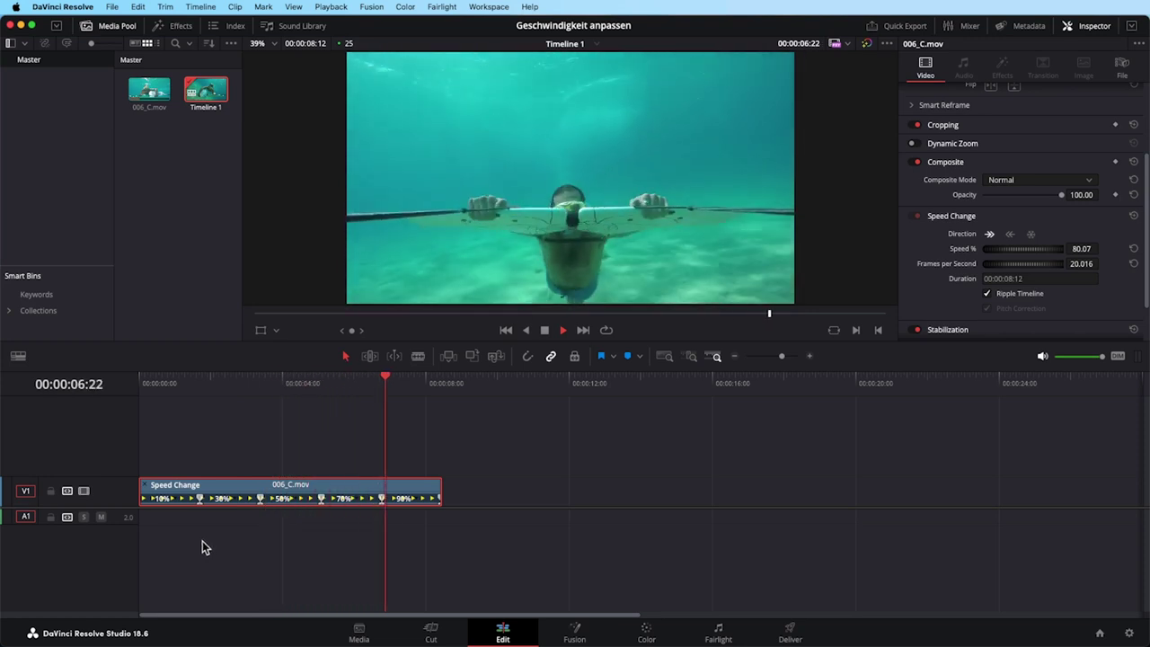
key("ctrl+z")
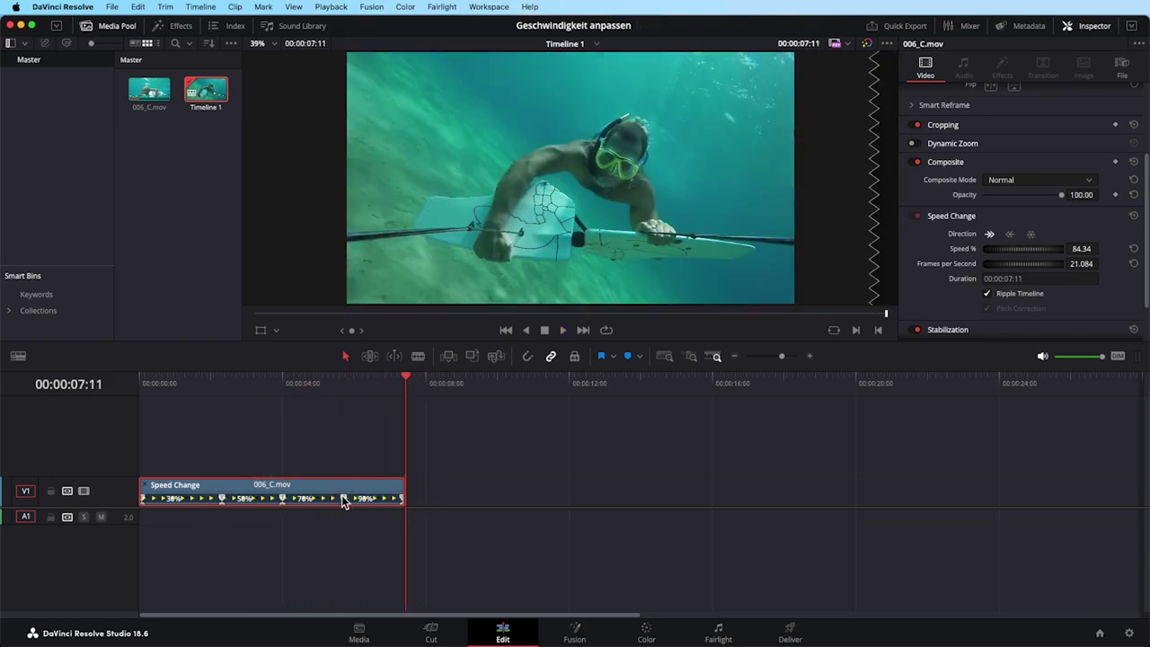
key("ctrl+z")
key("ctrl+z")
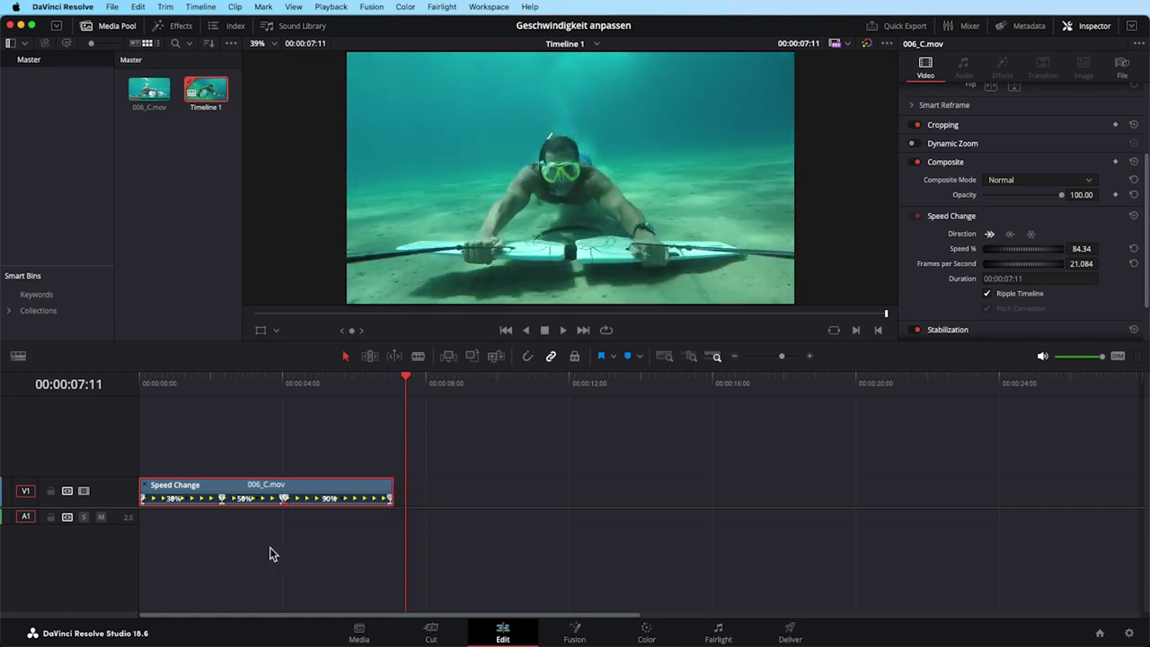
key("ctrl+z")
Tighten the ramp's speed points and extend the clip with a final 100% section, then play from the start.
mouse_move(277, 497)
left_mouse_down()
mouse_move(257, 500)
mouse_move(288, 499)
mouse_move(277, 503)
left_mouse_up()
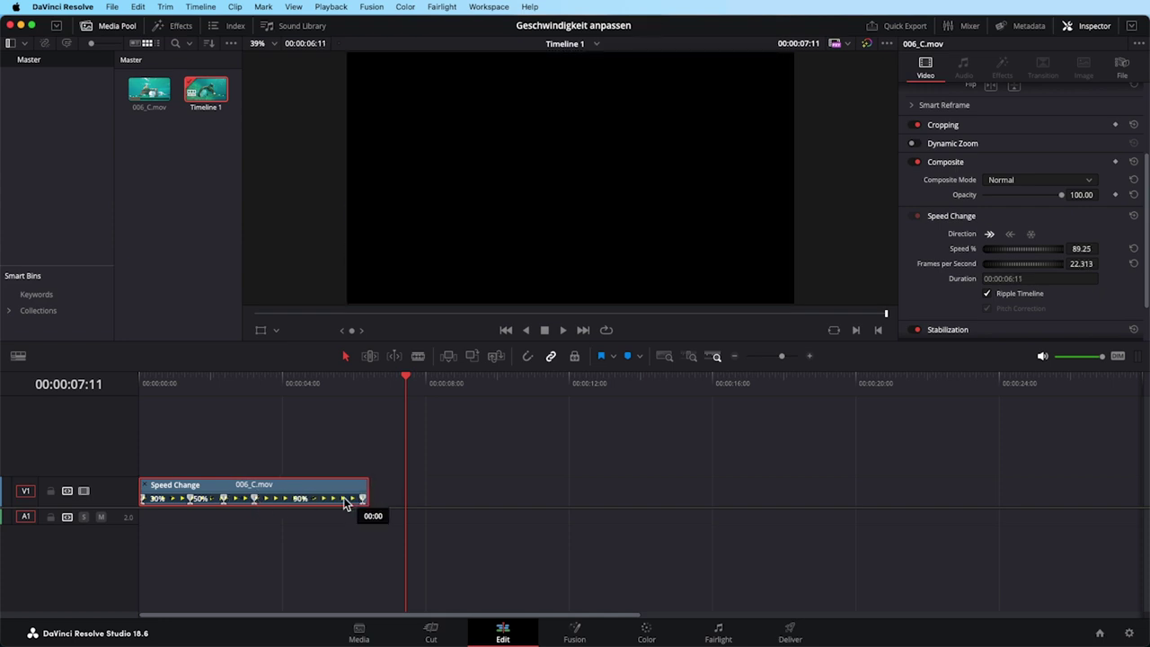
mouse_move(363, 501)
left_mouse_down()
mouse_move(413, 499)
mouse_move(296, 497)
left_mouse_up()
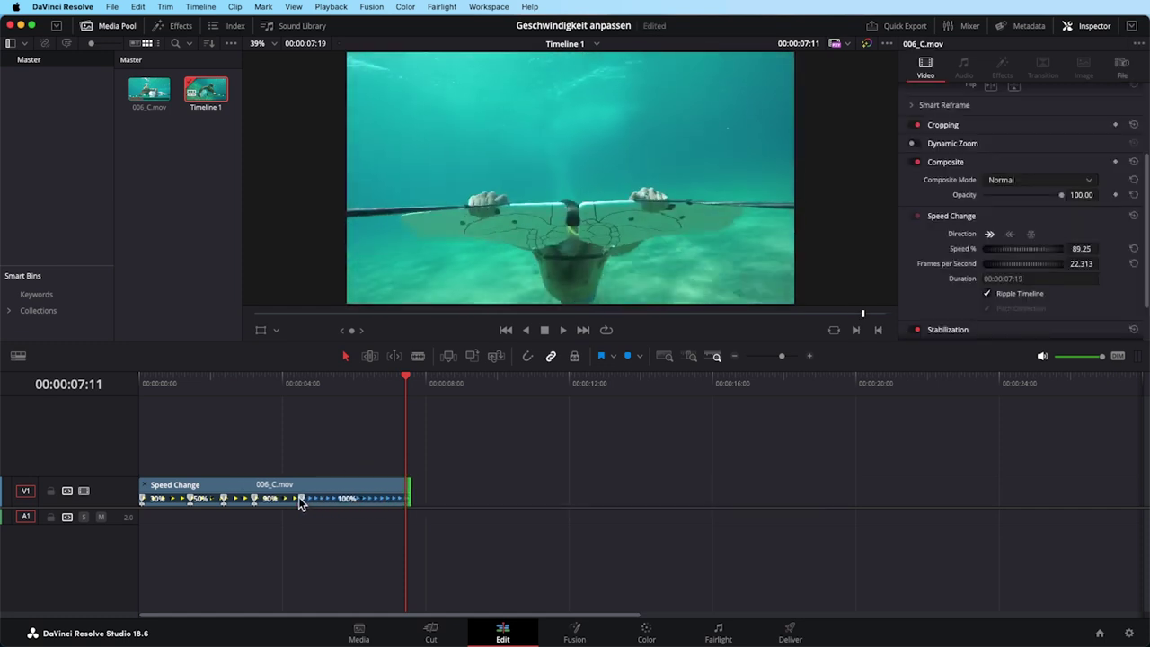
left_click_drag(217, 383, 151, 397)
key("space")
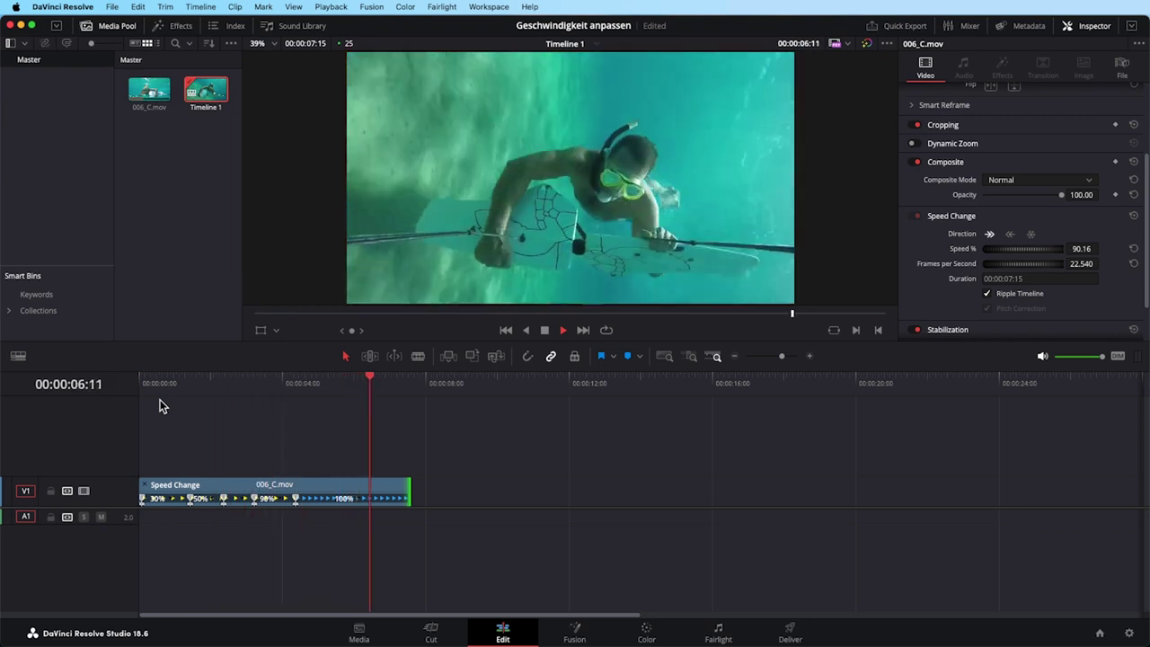
Speed 006_C.mov's last retime segment to 200%, then replay the clip from the start.
key("space")
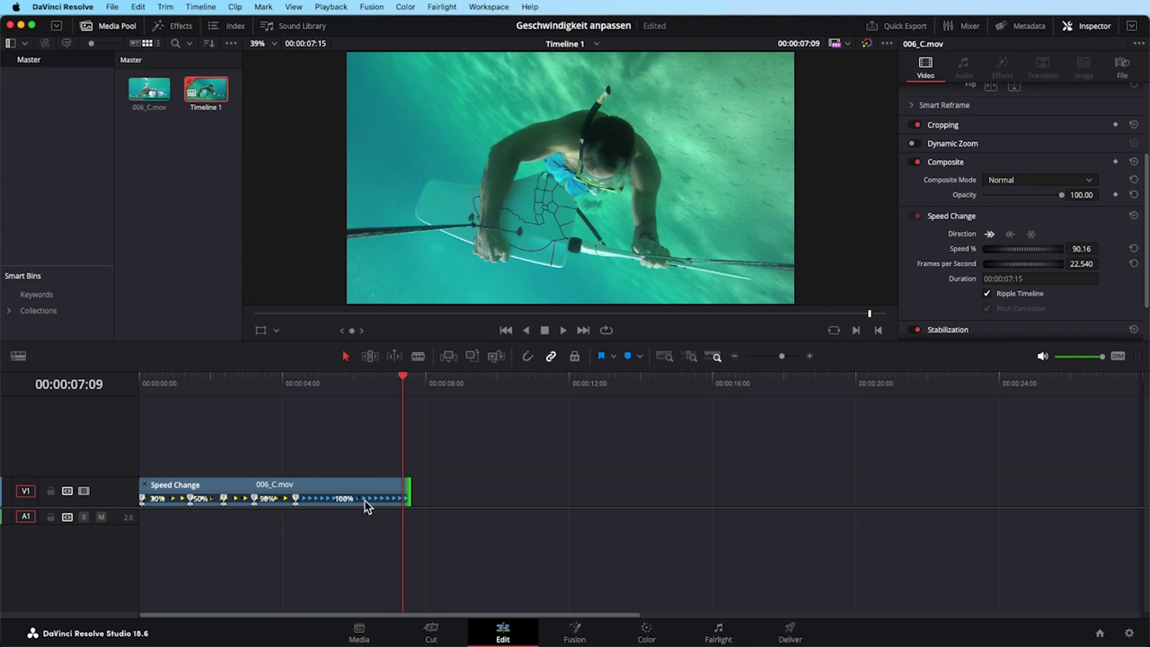
right_click(360, 498)
mouse_move(406, 608)
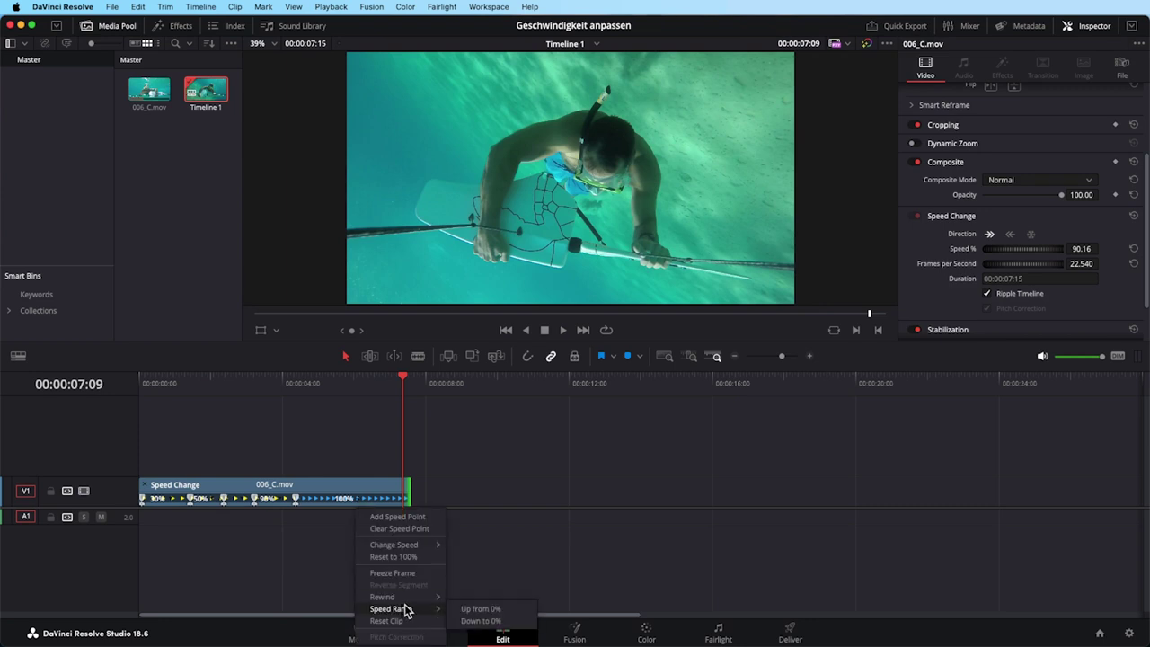
mouse_move(408, 545)
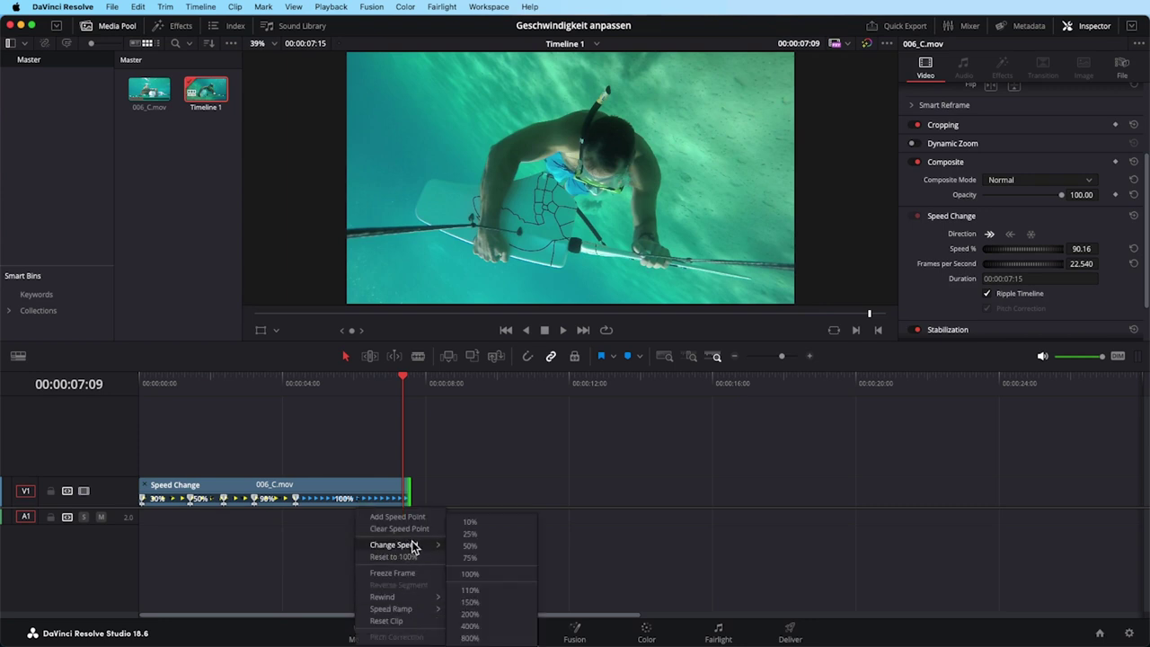
left_click(470, 614)
key("Home")
key("space")
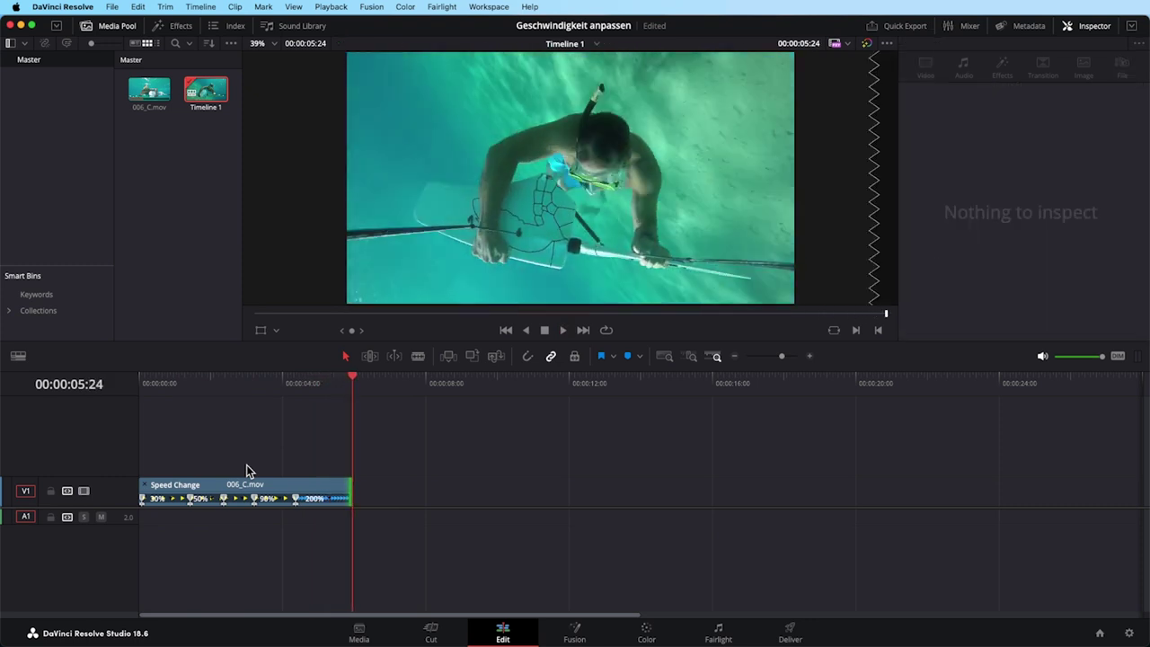
key("Home")
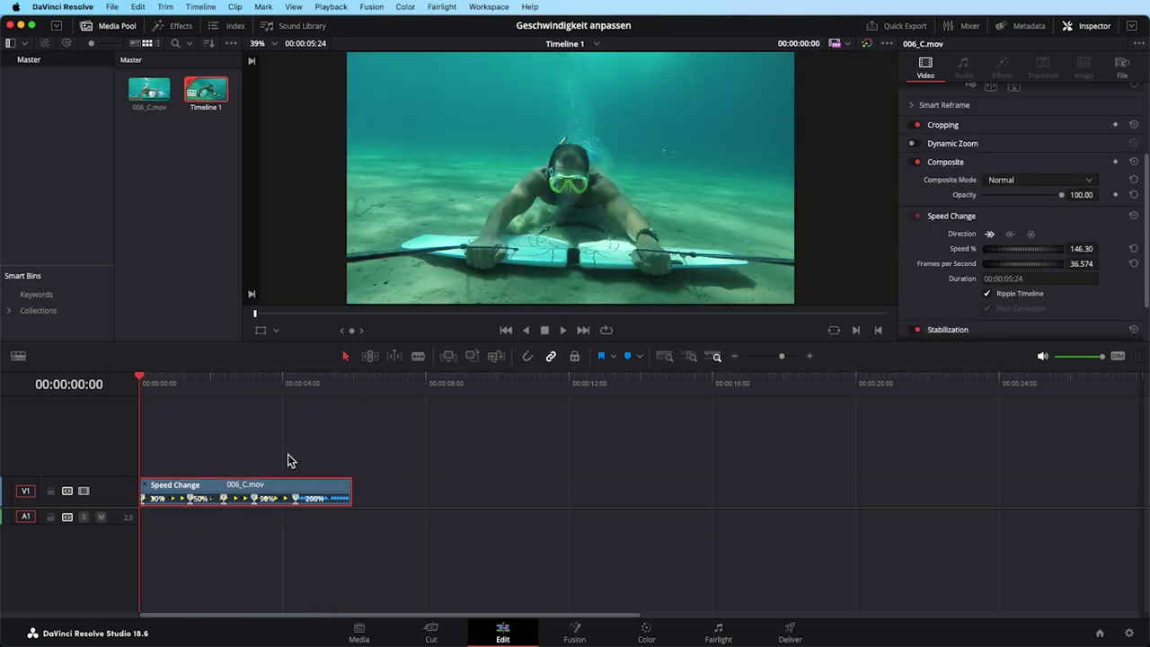